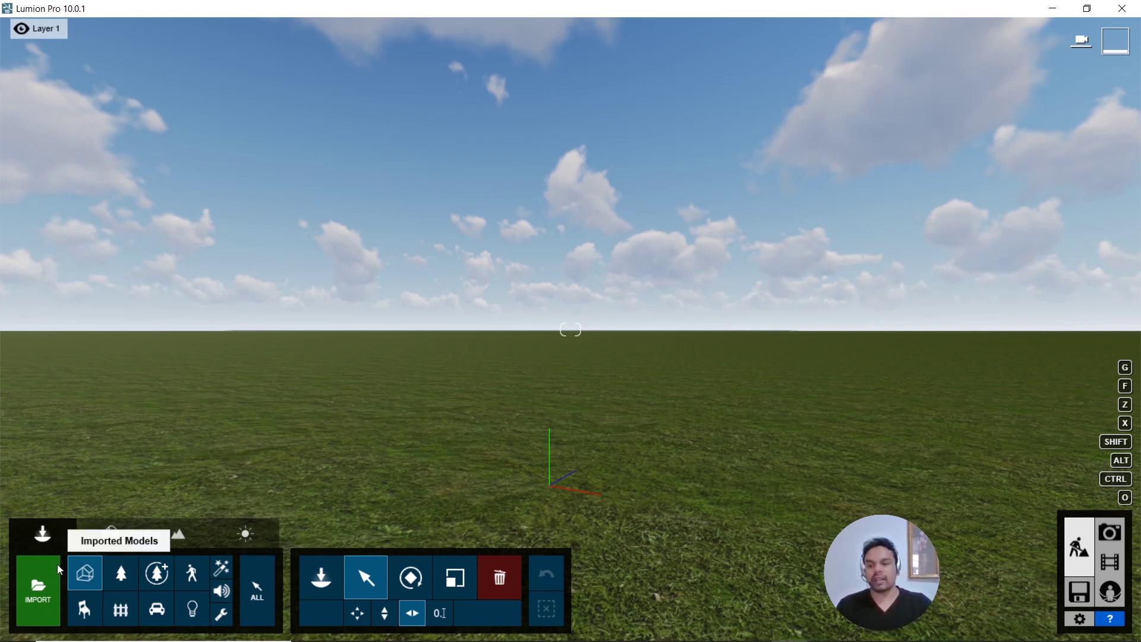
# Step: Load the image file "unnamed" from the V0I-04 folder as the landscape height map
pyautogui.click(180, 534)
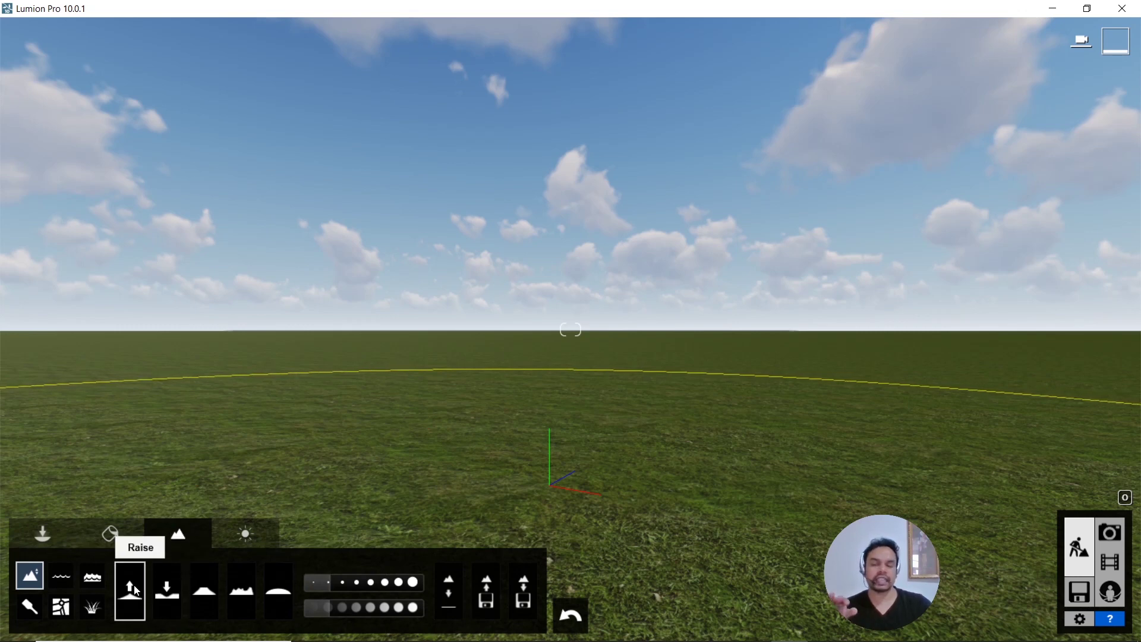
pyautogui.click(491, 599)
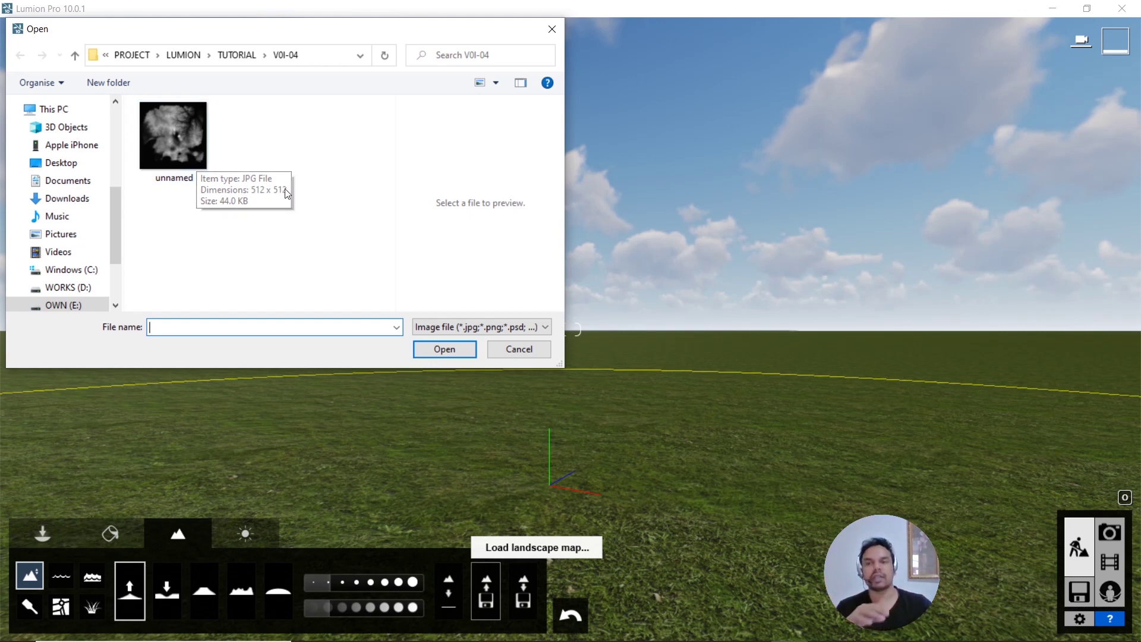
pyautogui.click(169, 134)
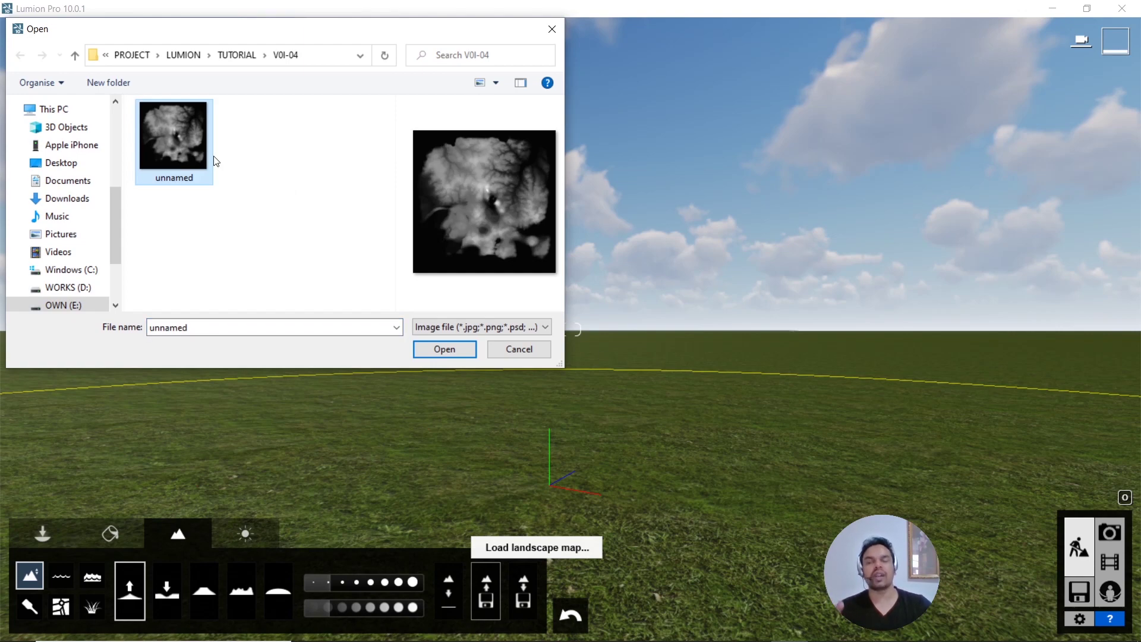
pyautogui.click(455, 357)
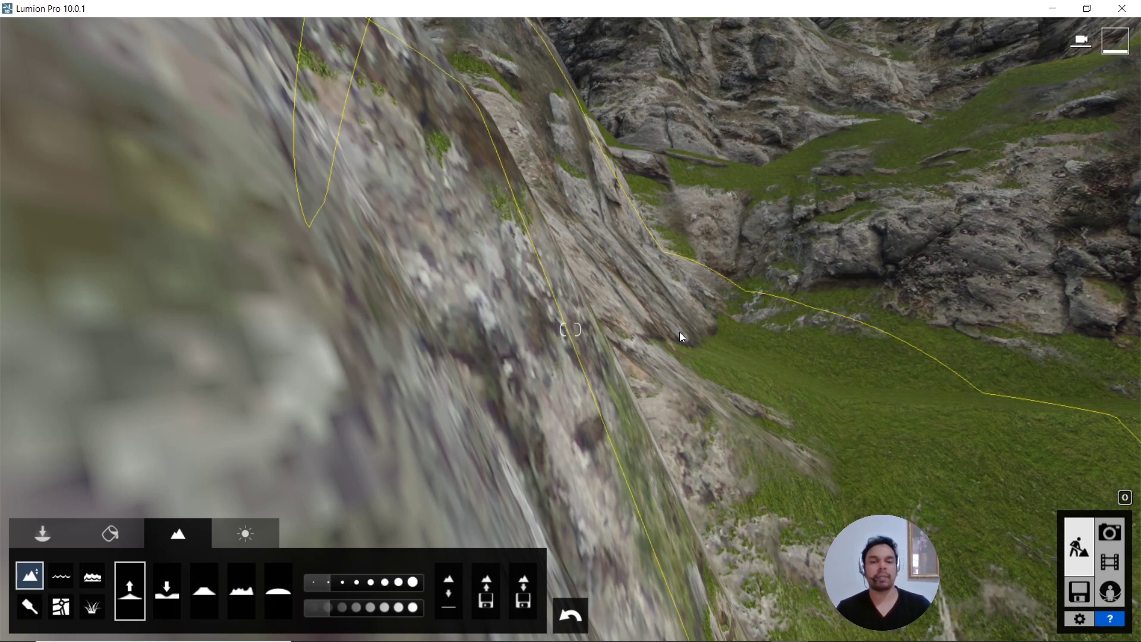
# Step: Examine the loaded terrain from ground level out to a high overview of its full extent
pyautogui.press('w')
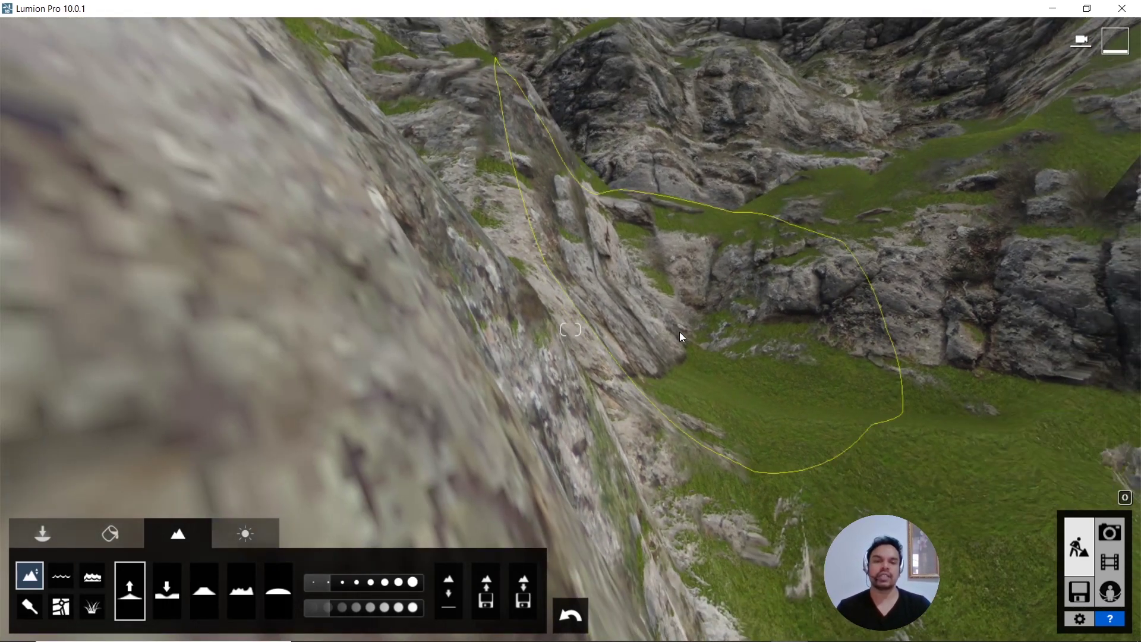
pyautogui.press('w')
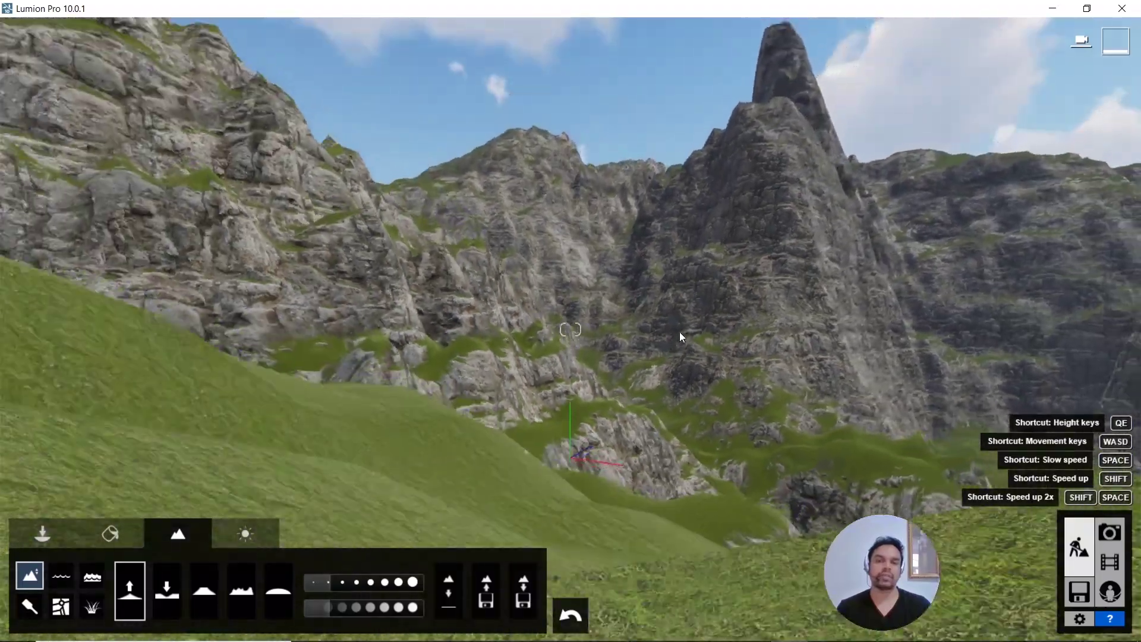
pyautogui.hotkey('shift', 's')
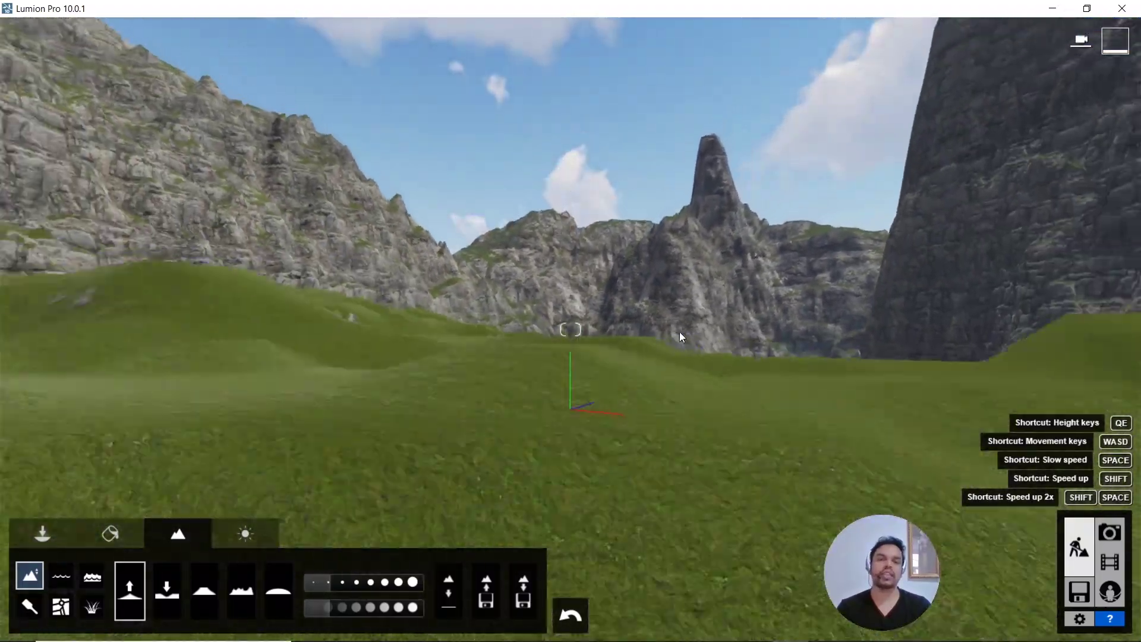
pyautogui.hotkey('shift', 's')
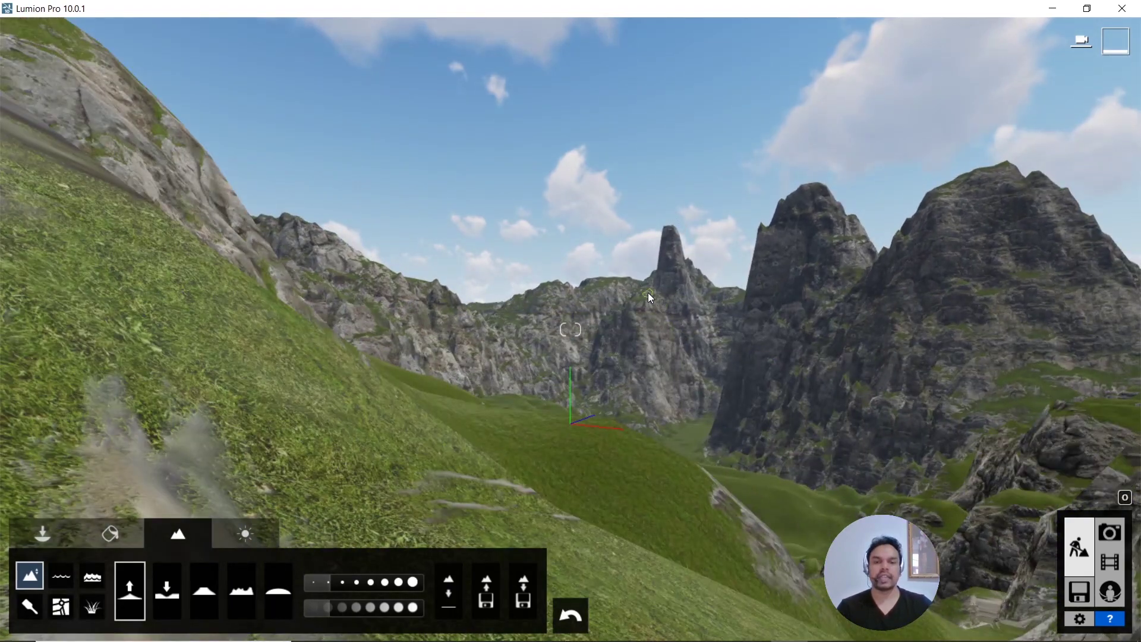
pyautogui.hotkey('shift', 's')
pyautogui.moveTo(648, 296); pyautogui.dragTo(651, 249, button='right')
pyautogui.hotkey('shift', 's')
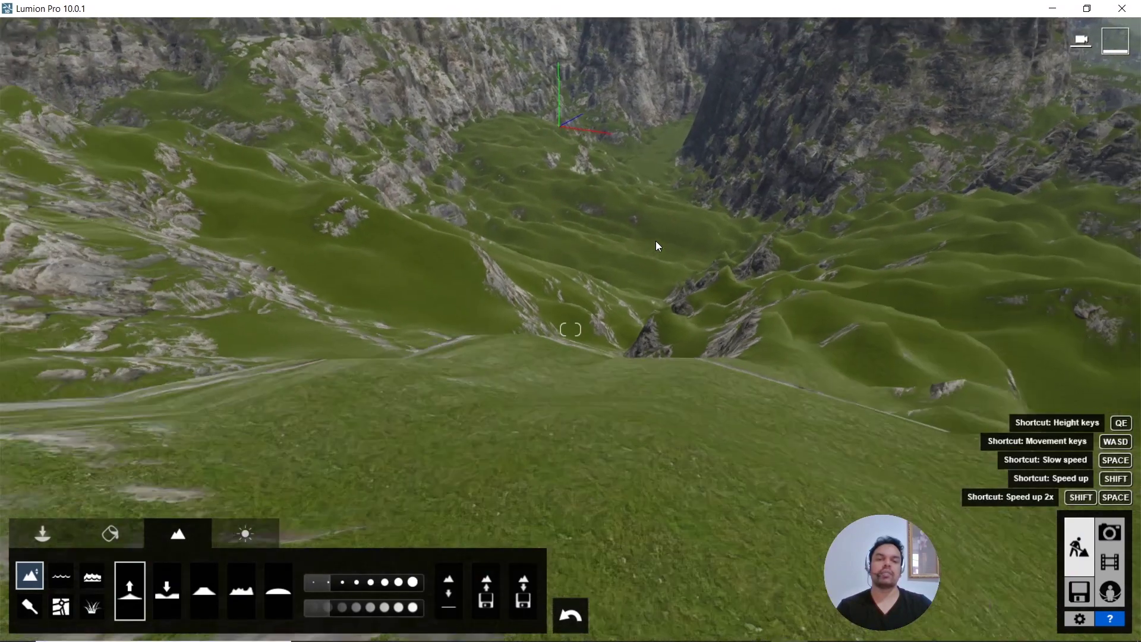
pyautogui.hotkey('shift', 's')
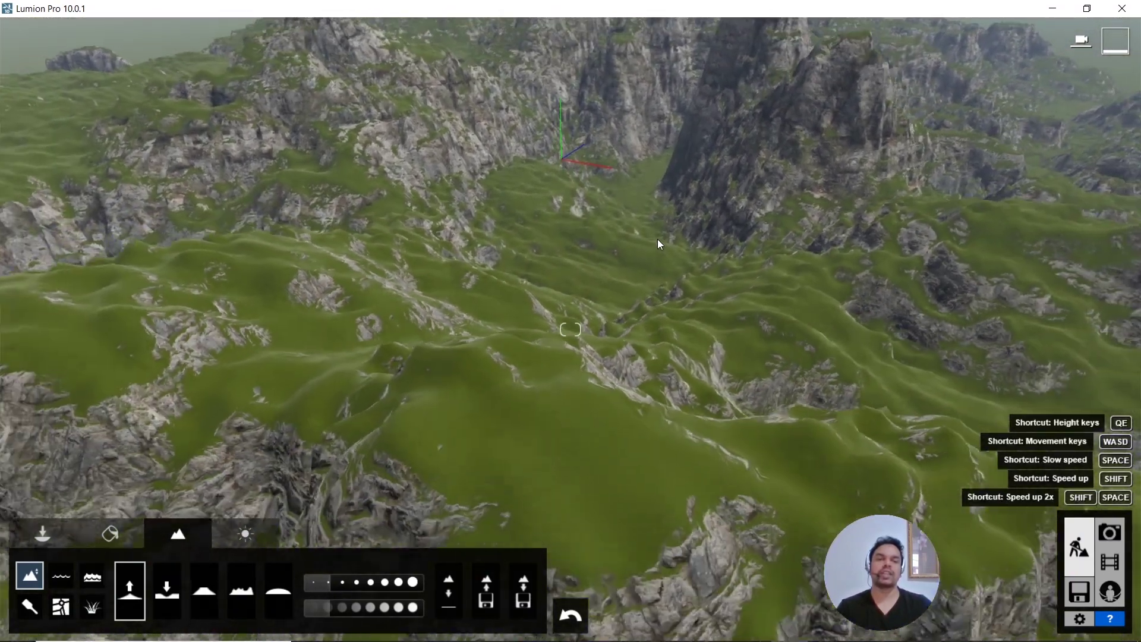
pyautogui.hotkey('shift', 's')
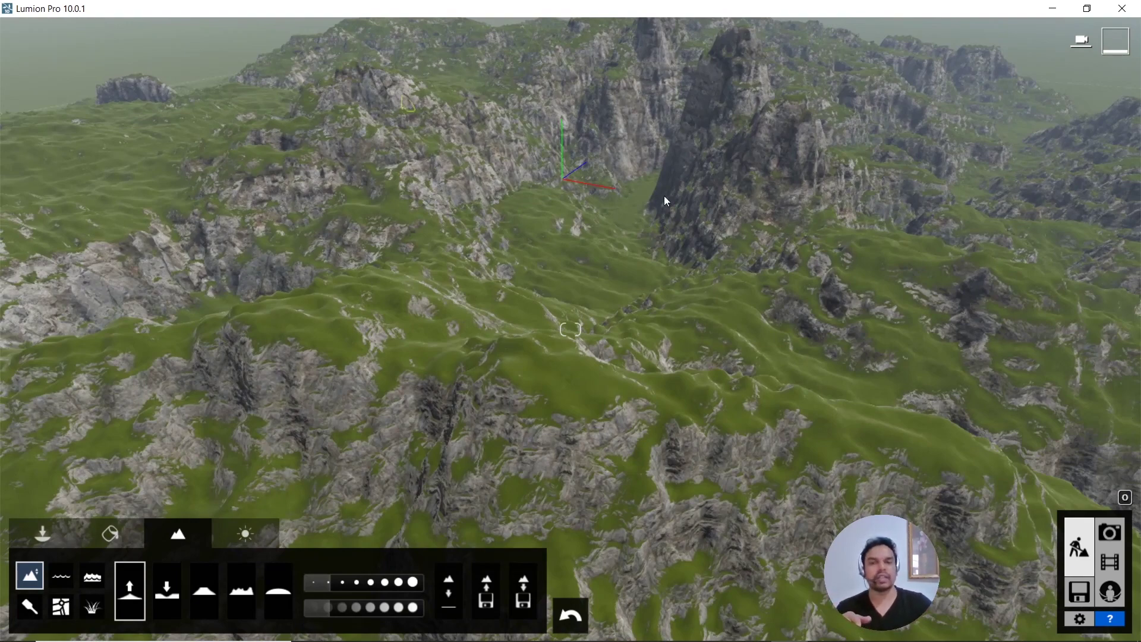
pyautogui.hotkey('shift', 's')
pyautogui.hotkey('shift', 's')
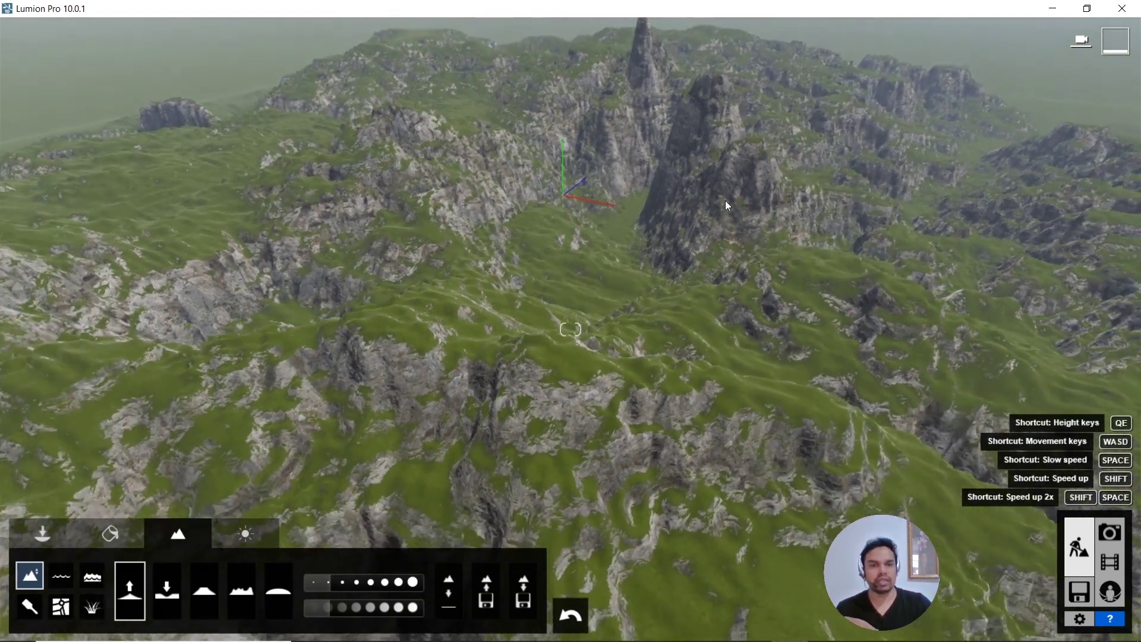
pyautogui.moveTo(725, 201); pyautogui.dragTo(704, 134, button='right')
pyautogui.hotkey('shift', 's')
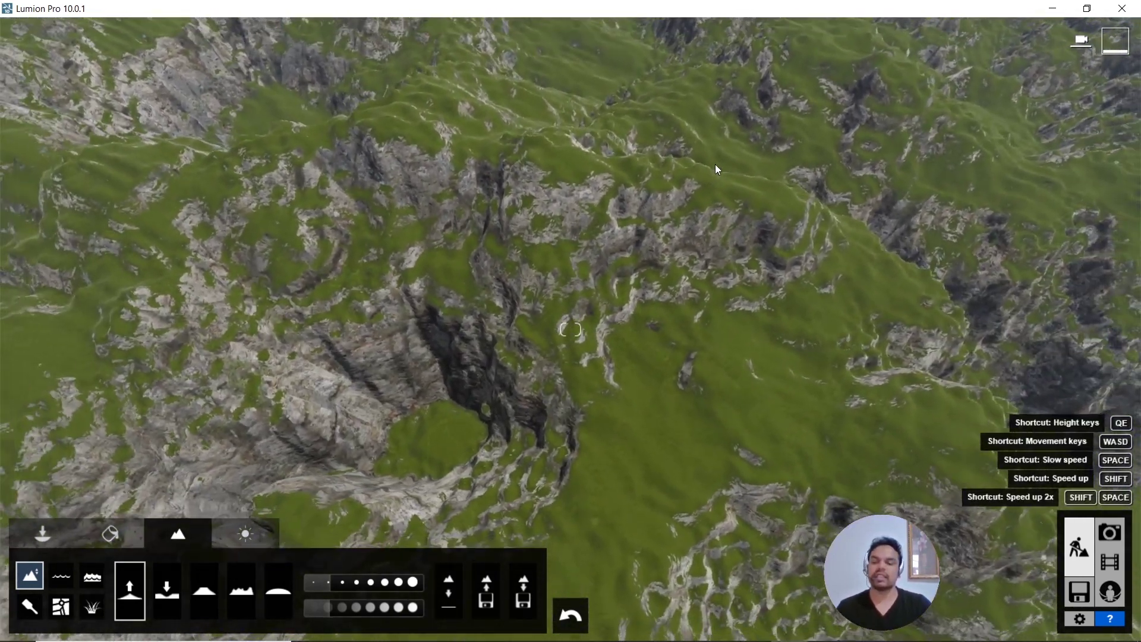
pyautogui.rightClick(716, 164)
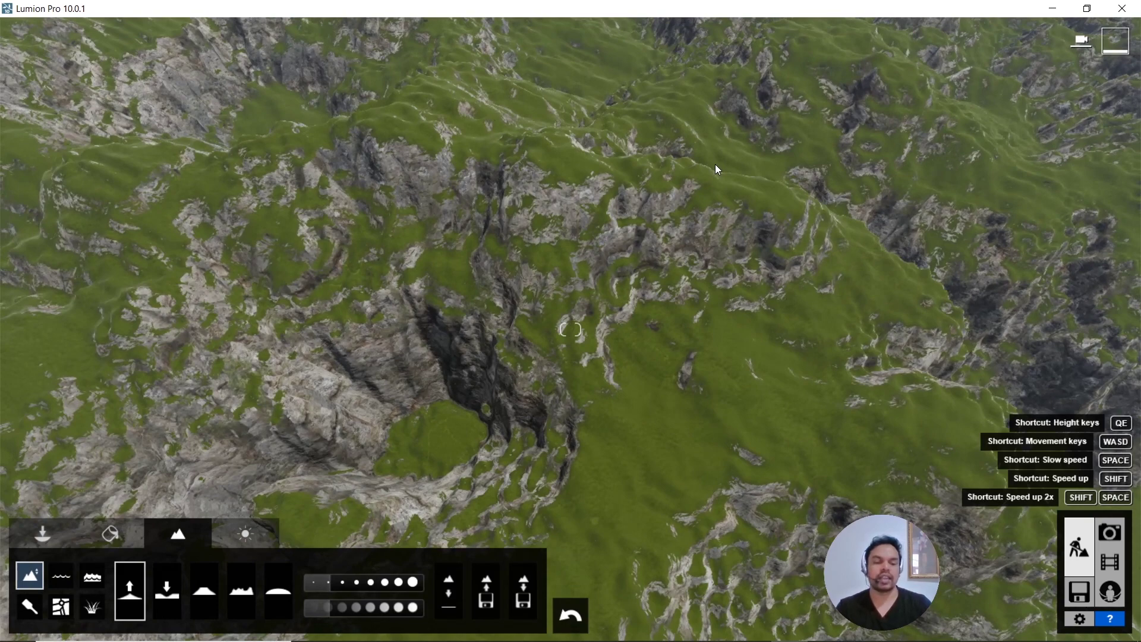
pyautogui.hotkey('shift', 's')
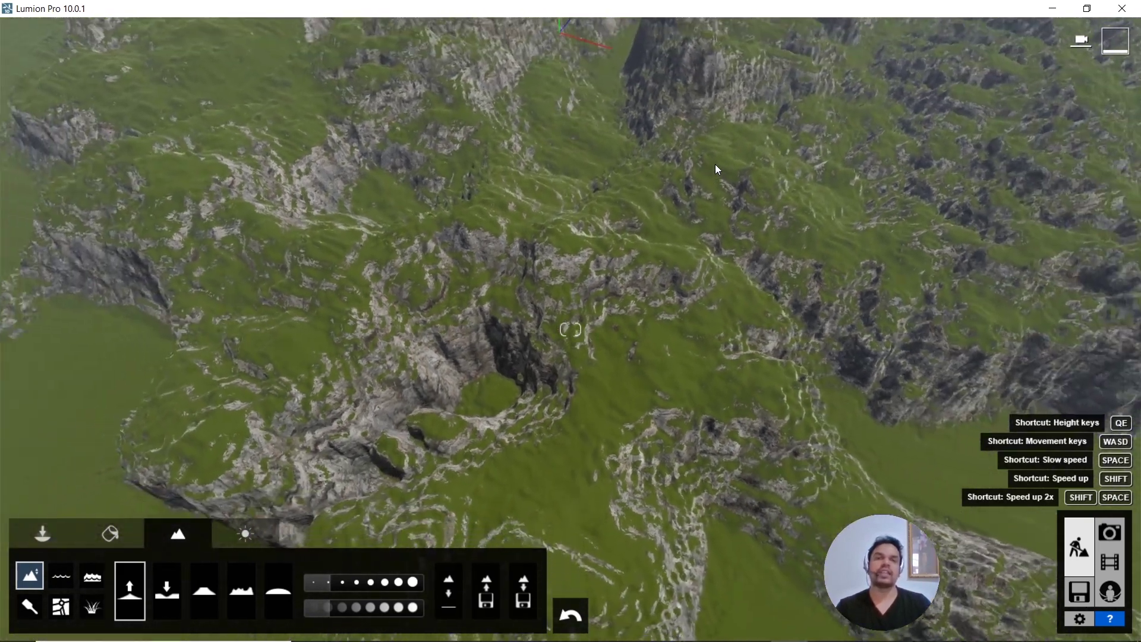
pyautogui.hotkey('shift', 's')
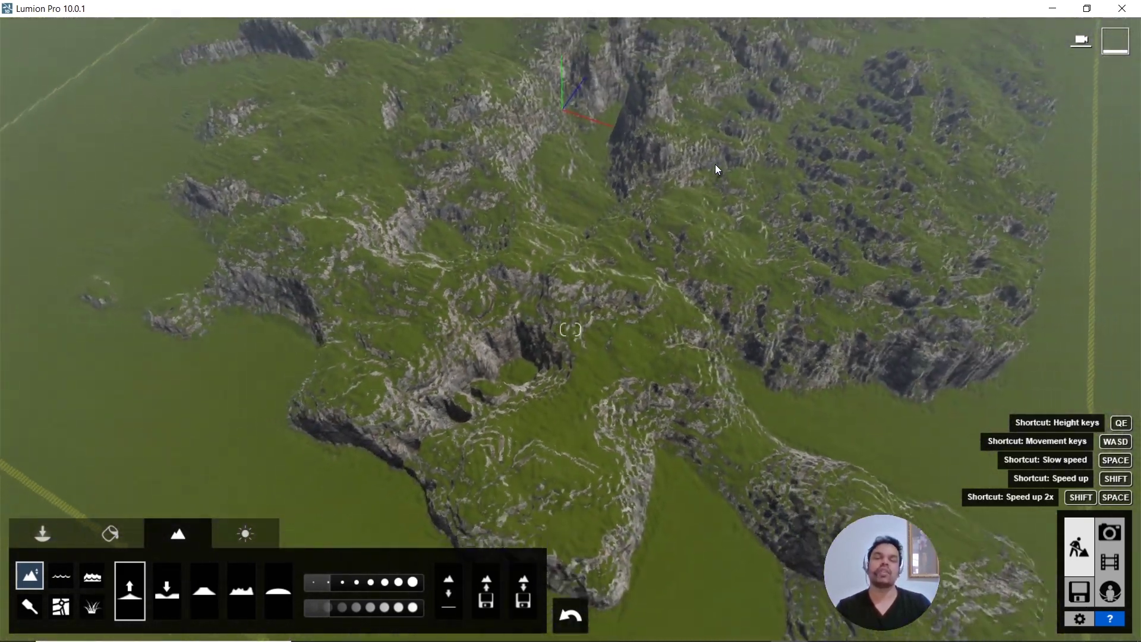
pyautogui.hotkey('shift', 's')
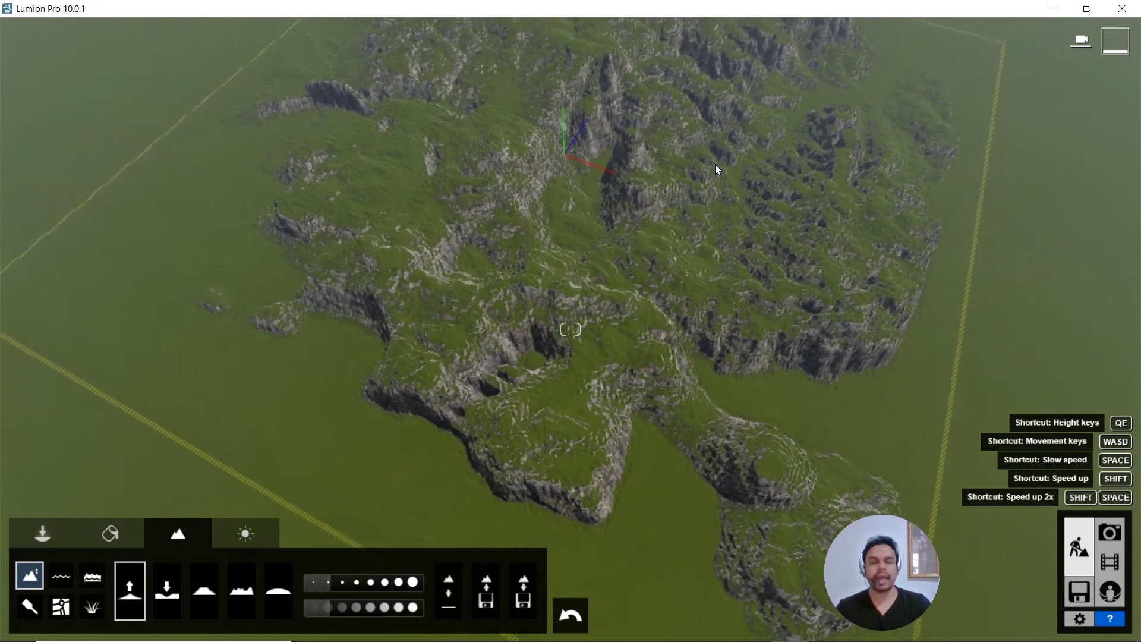
pyautogui.hotkey('shift', 's')
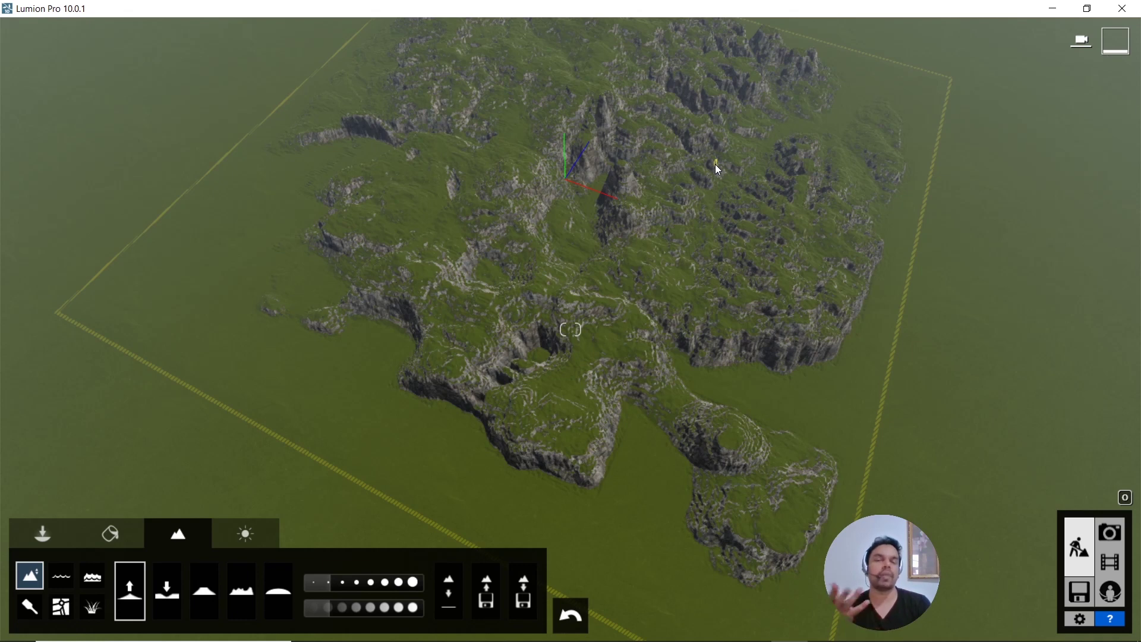
# Step: Examine the central mountains up close, around the tall rock spire and the neighbouring rocky peak
pyautogui.moveTo(682, 231); pyautogui.dragTo(657, 337, button='right')
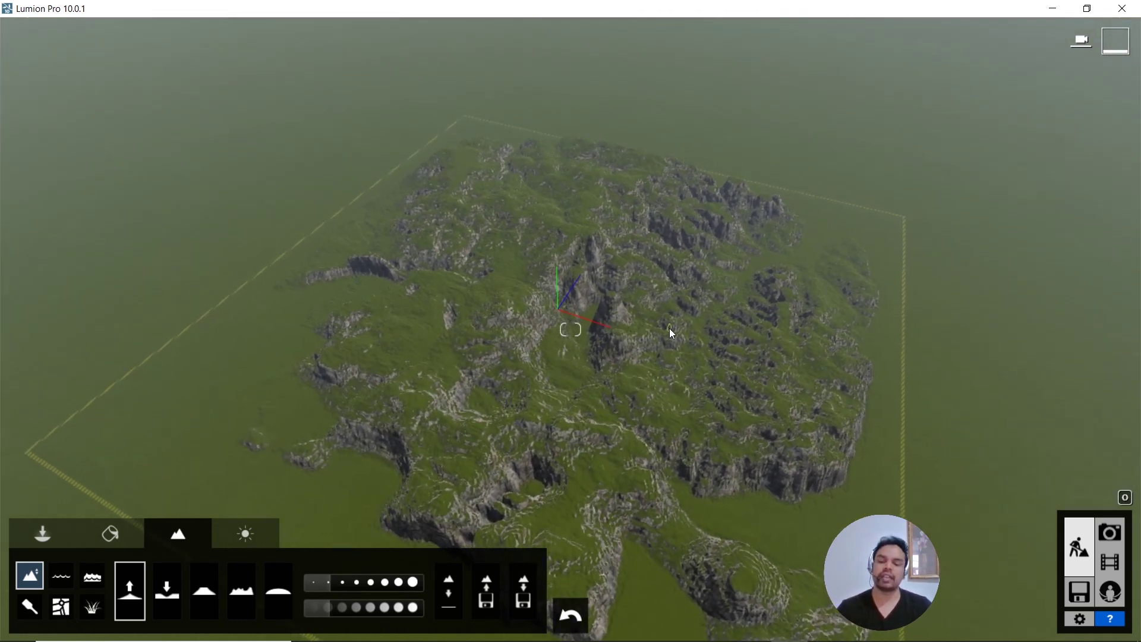
pyautogui.press('w')
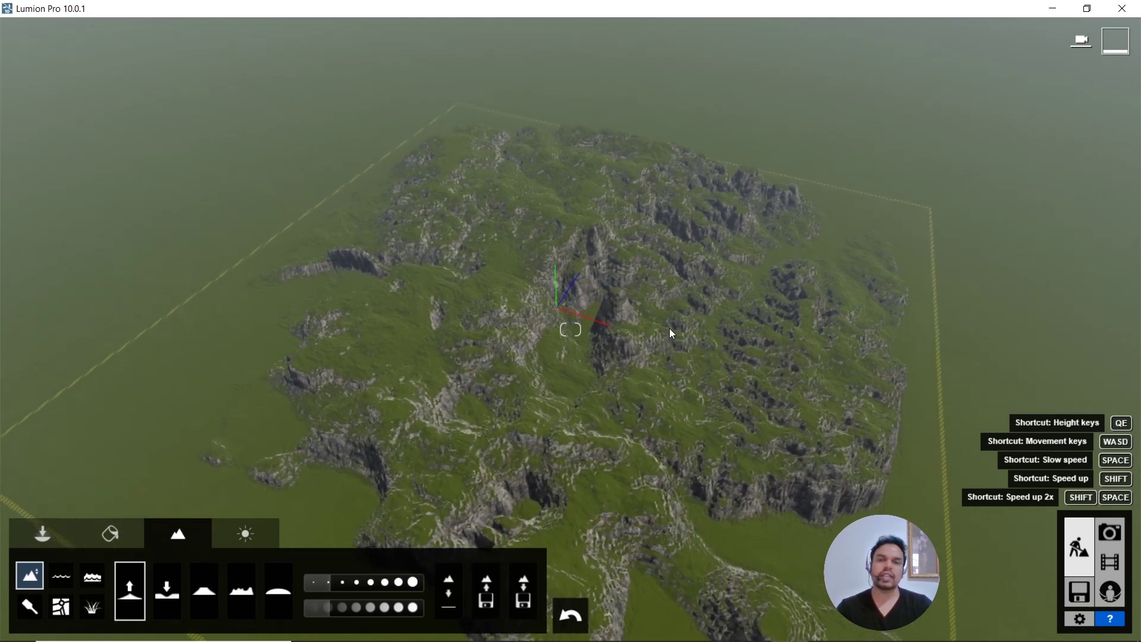
pyautogui.press('w')
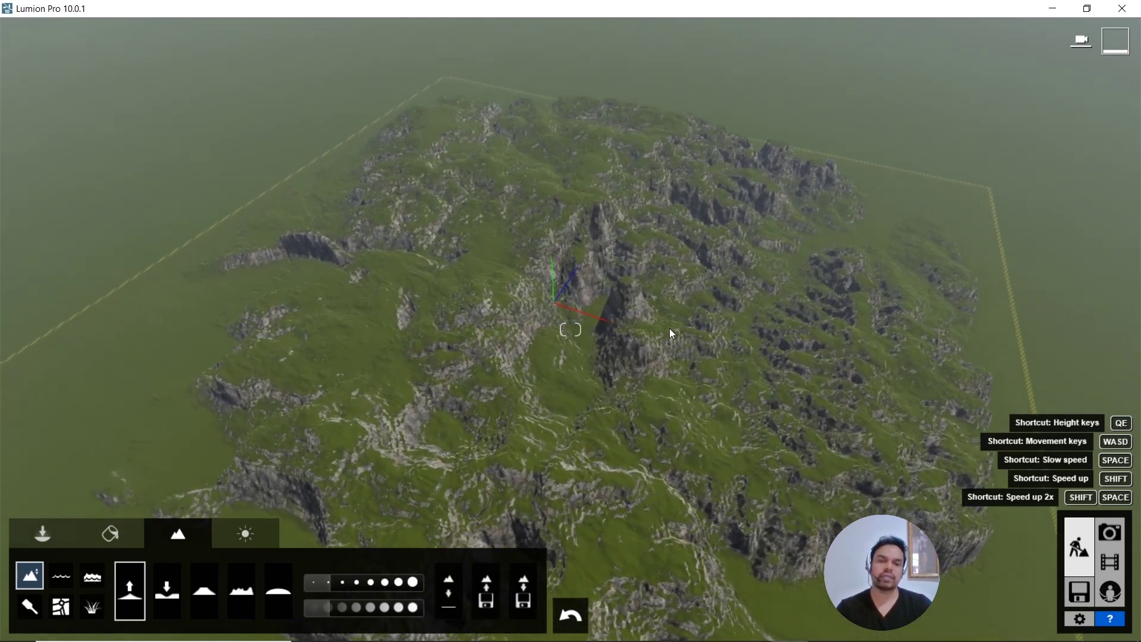
pyautogui.press('w')
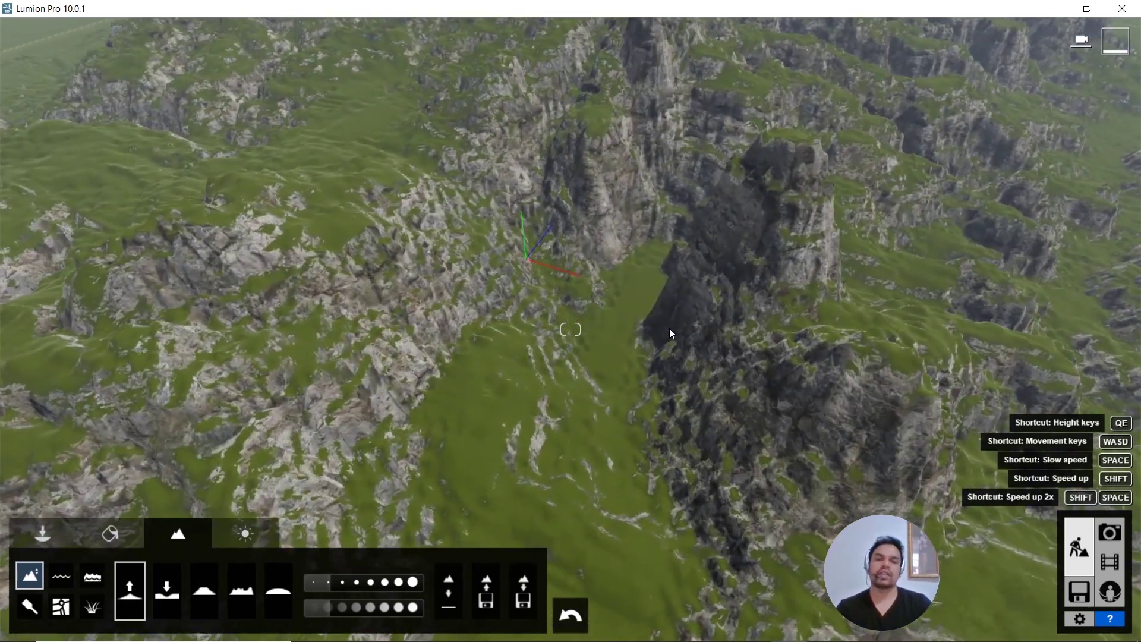
pyautogui.moveTo(669, 327); pyautogui.dragTo(703, 271, button='right')
pyautogui.press('w')
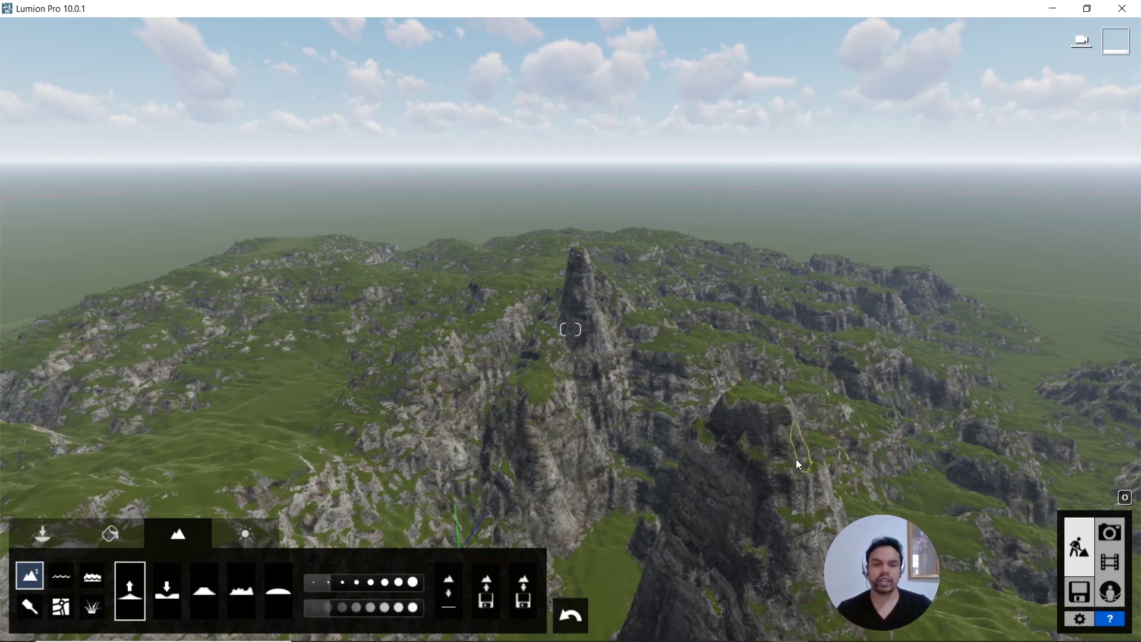
pyautogui.press('w')
pyautogui.press('w')
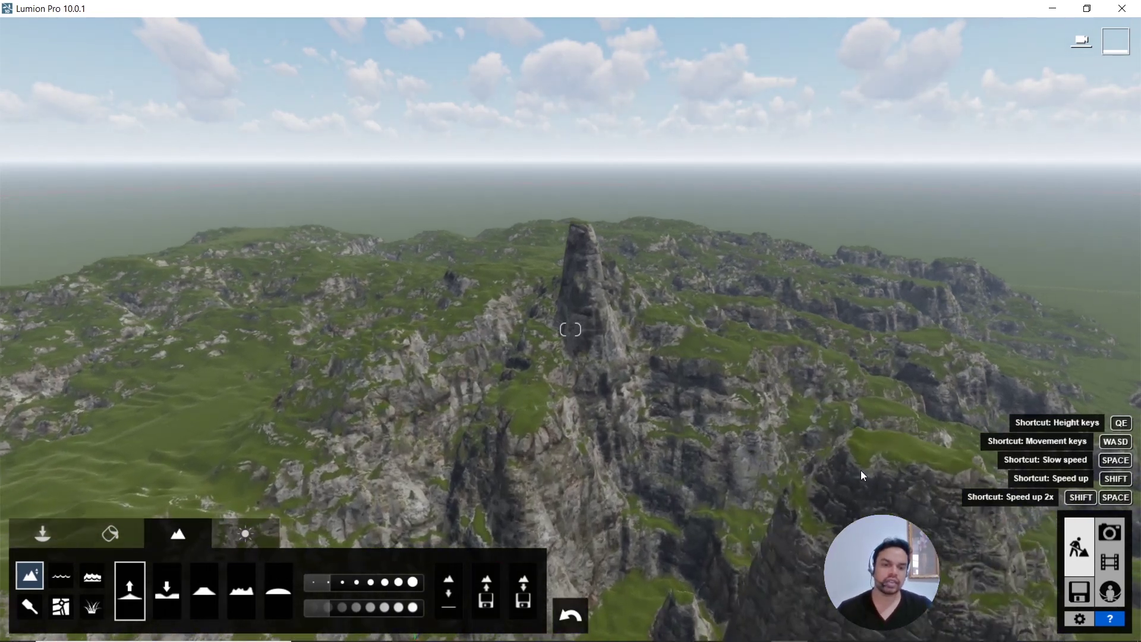
pyautogui.moveTo(861, 470); pyautogui.dragTo(701, 531, button='right')
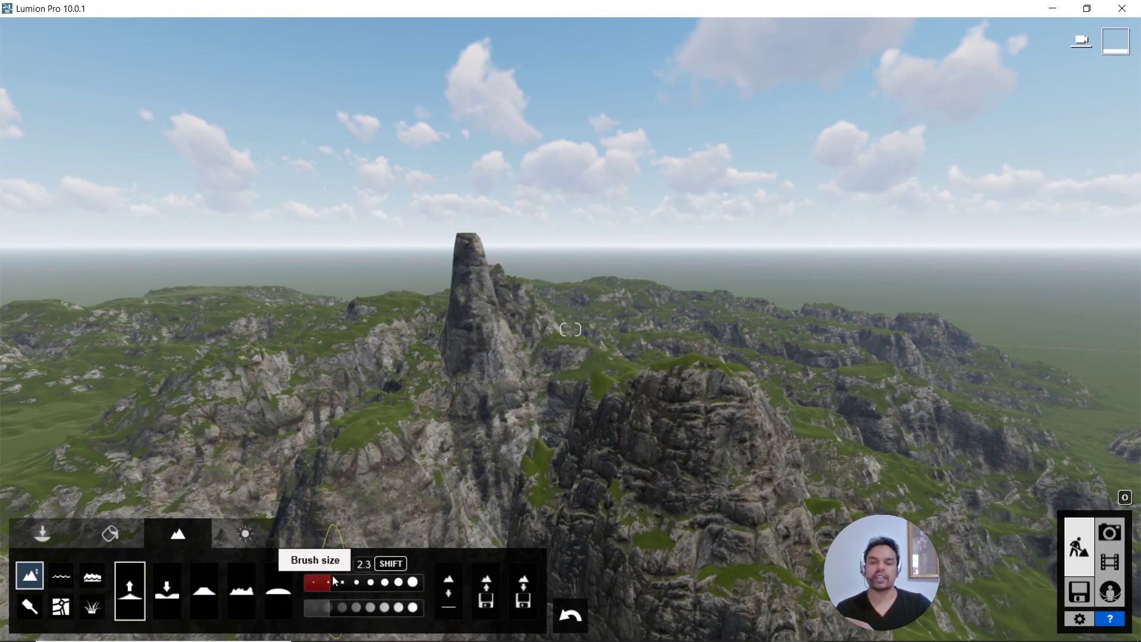
# Step: Enlarge the terrain brush and lower the top of the rocky peak beside the tall spire
pyautogui.moveTo(333, 575); pyautogui.dragTo(360, 580)
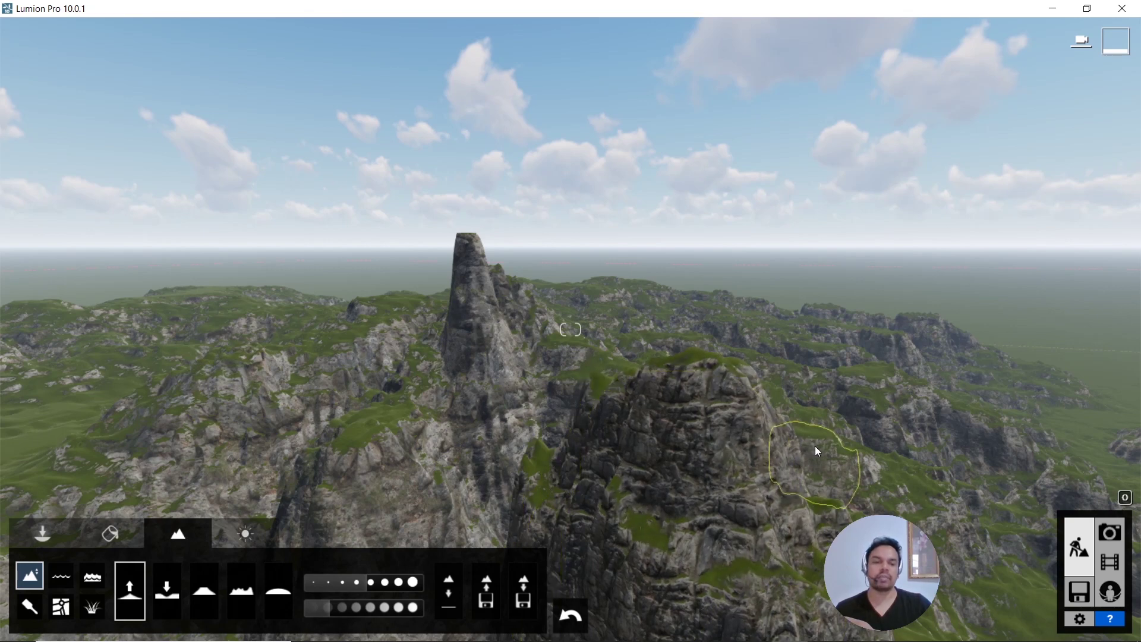
pyautogui.click(172, 599)
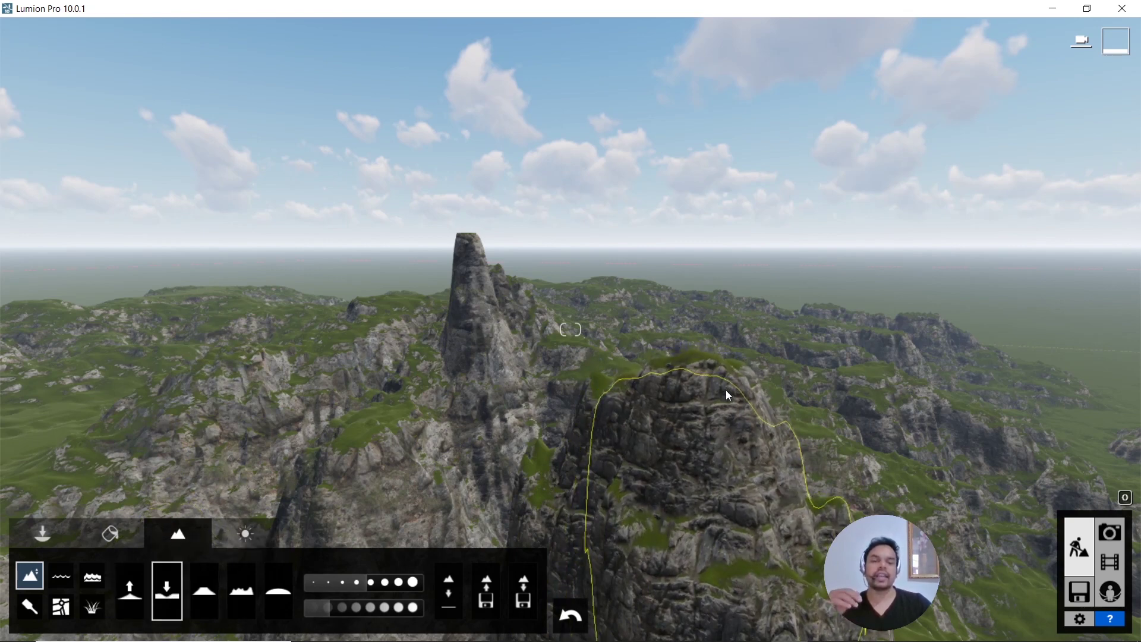
pyautogui.moveTo(729, 395); pyautogui.dragTo(790, 428)
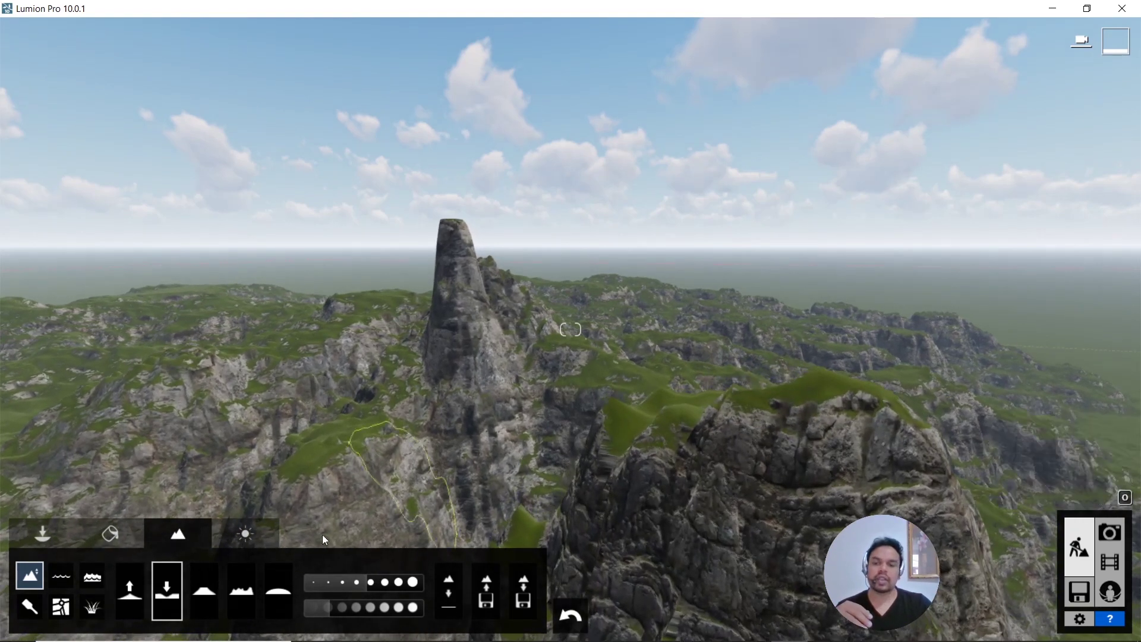
# Step: Flatten the top of the rocky peak beside the spire into a level grassy plateau
pyautogui.click(205, 587)
pyautogui.moveTo(833, 373)
pyautogui.mouseDown()
pyautogui.moveTo(826, 381)
pyautogui.moveTo(845, 381)
pyautogui.moveTo(796, 387)
pyautogui.moveTo(859, 392)
pyautogui.moveTo(815, 410)
pyautogui.moveTo(852, 414)
pyautogui.mouseUp()
pyautogui.press('s')
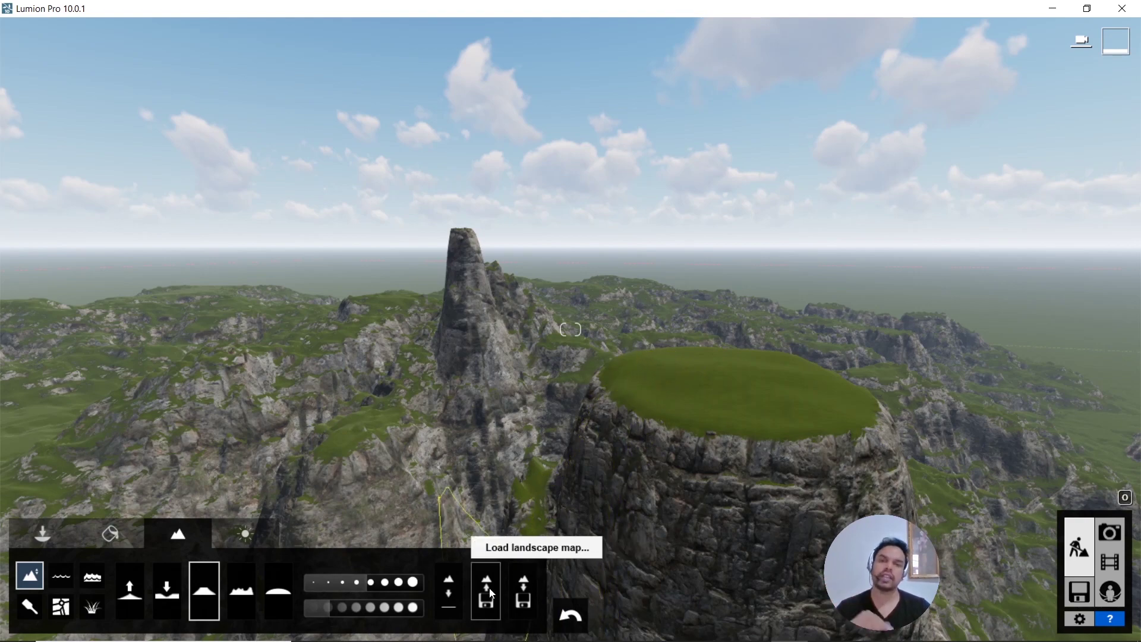
# Step: Examine the flattened plateau and its cliff edges from nearer and farther viewpoints
pyautogui.moveTo(846, 413); pyautogui.dragTo(920, 483, button='right')
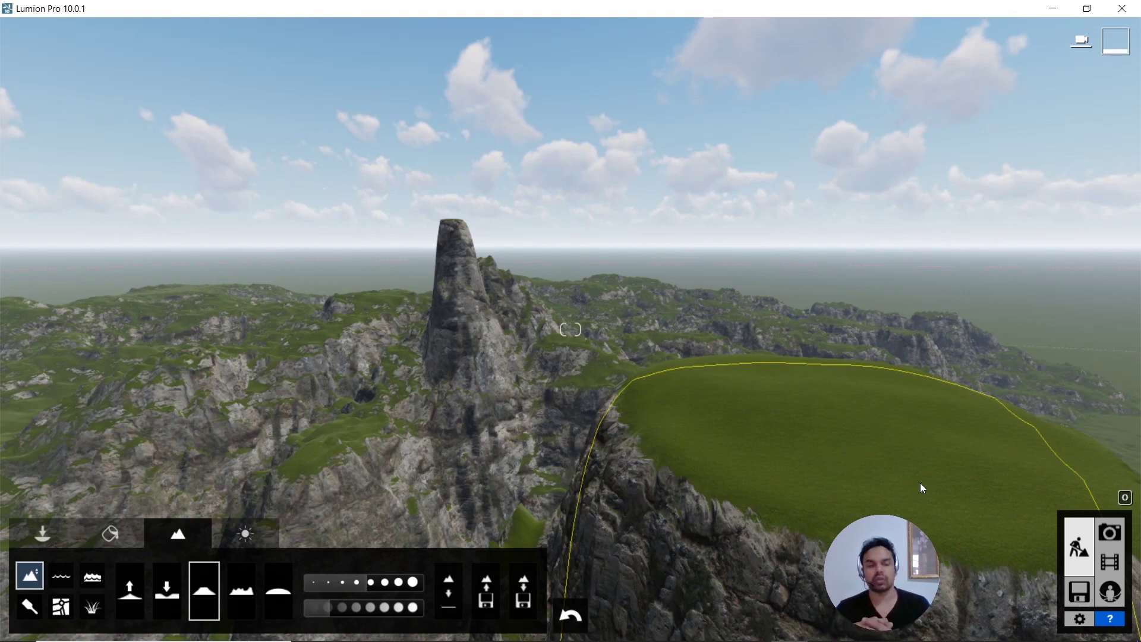
pyautogui.scroll(-5, 832, 408)
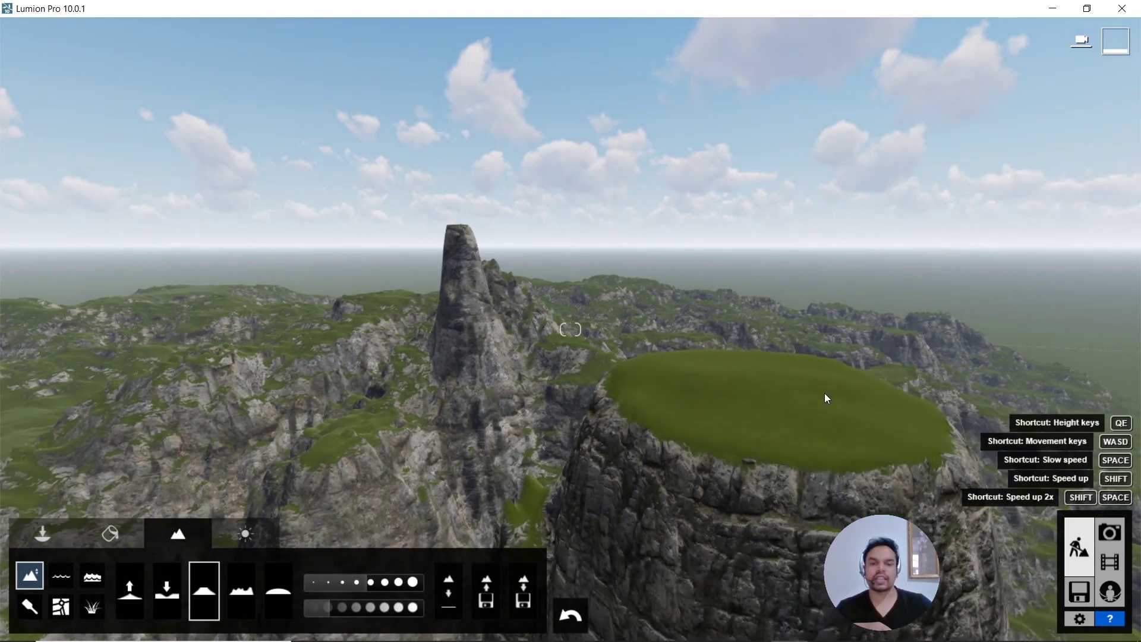
pyautogui.scroll(-4, 821, 384)
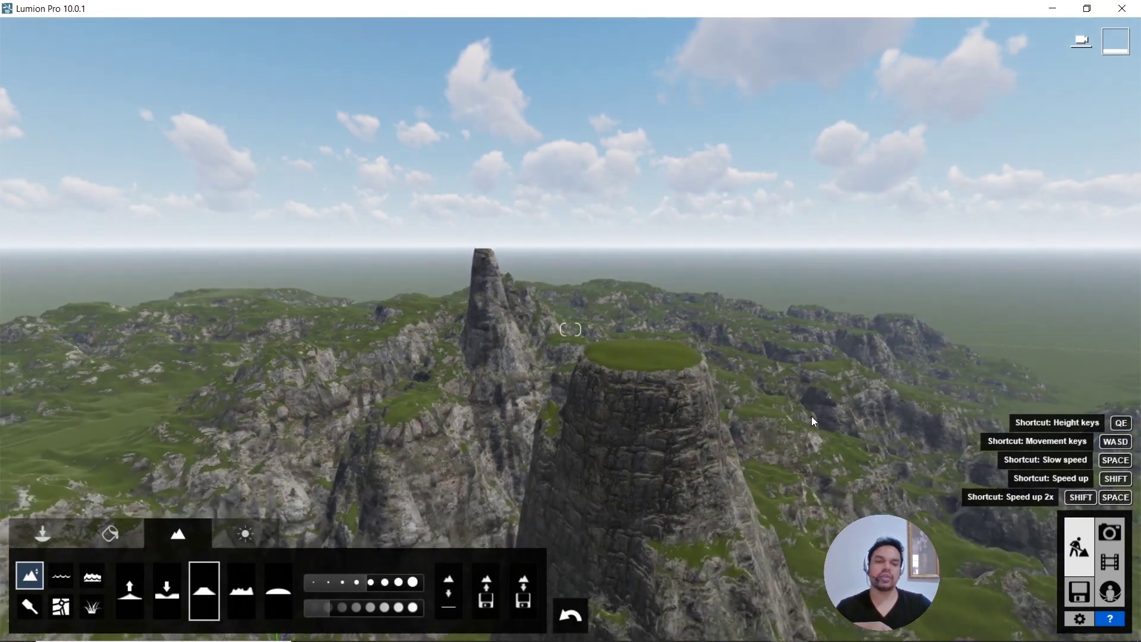
pyautogui.scroll(5, 782, 441)
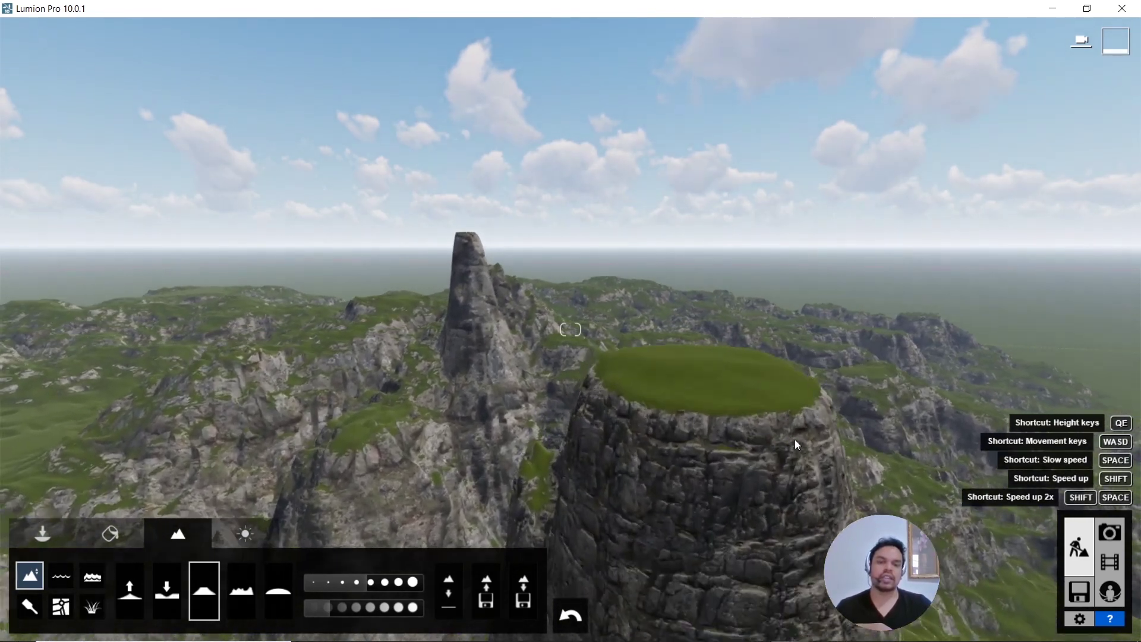
pyautogui.scroll(-4, 811, 468)
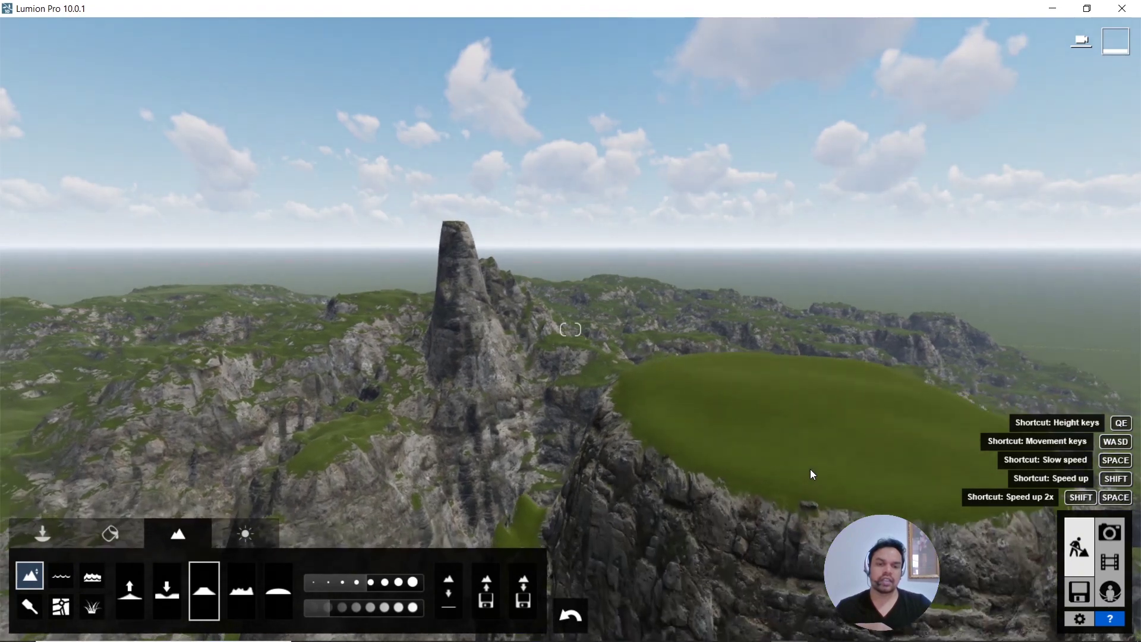
pyautogui.scroll(3, 810, 468)
pyautogui.scroll(-4, 811, 469)
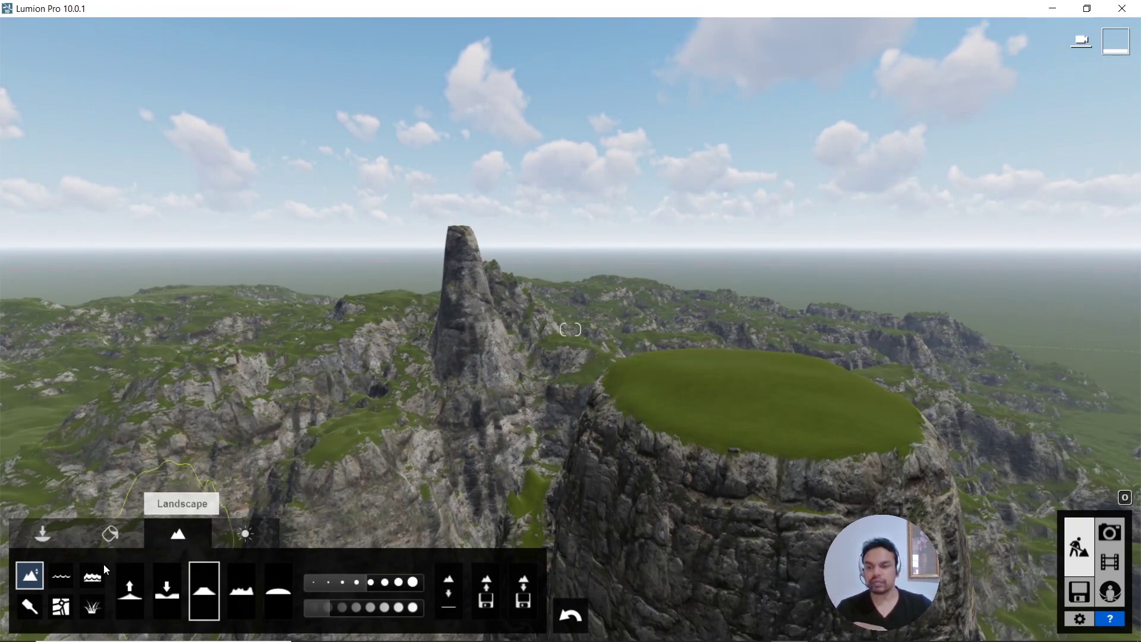
# Step: Mass-place AlmondTree XL2 RT trees at full density over the flattened plateau beside the spire
pyautogui.click(42, 534)
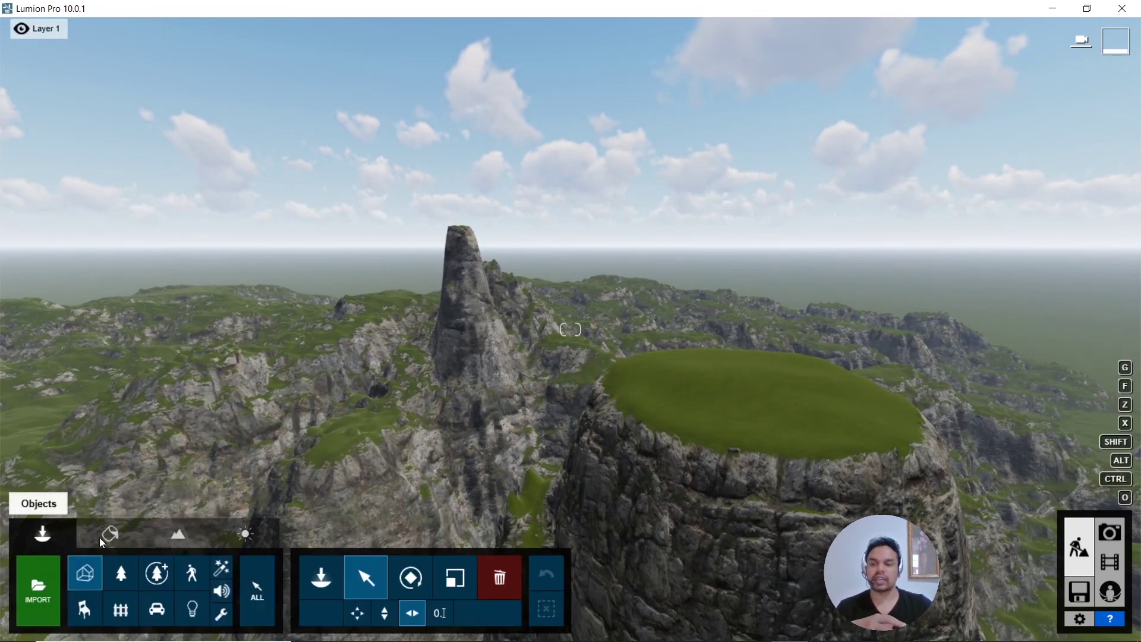
pyautogui.click(121, 576)
pyautogui.click(327, 574)
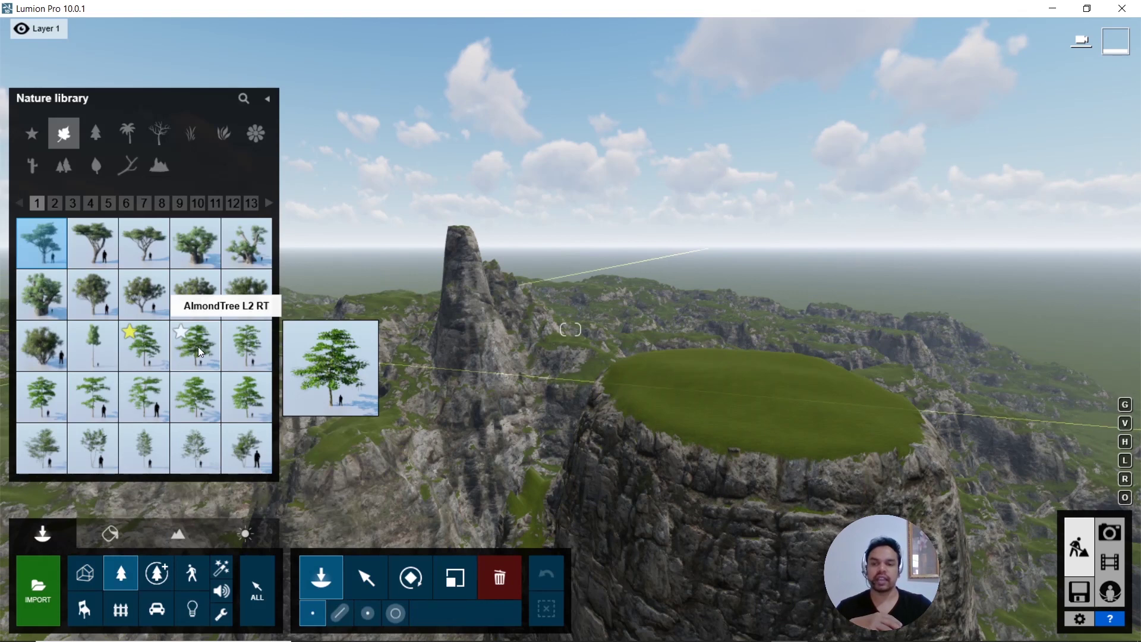
pyautogui.click(252, 400)
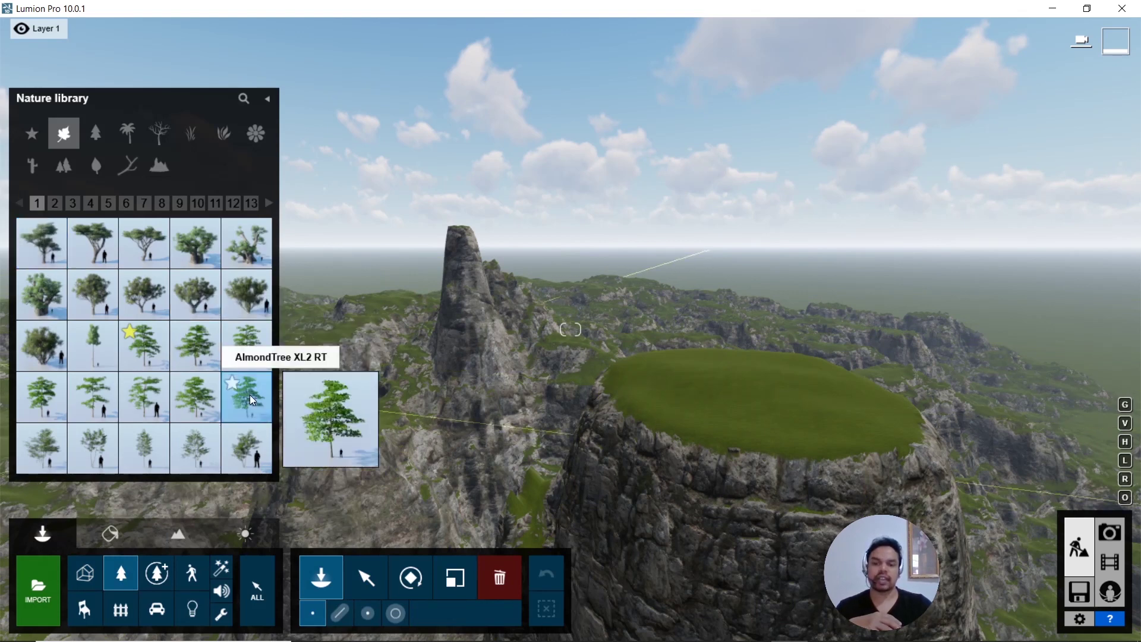
pyautogui.click(403, 616)
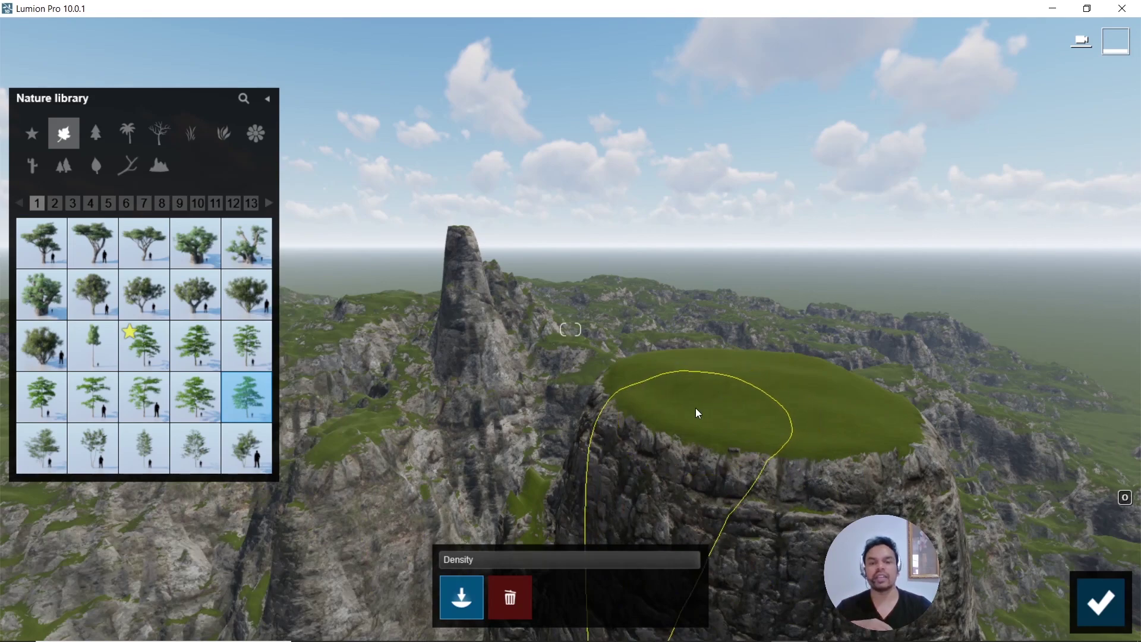
pyautogui.moveTo(695, 410)
pyautogui.mouseDown()
pyautogui.moveTo(672, 409)
pyautogui.moveTo(854, 438)
pyautogui.moveTo(862, 420)
pyautogui.mouseUp()
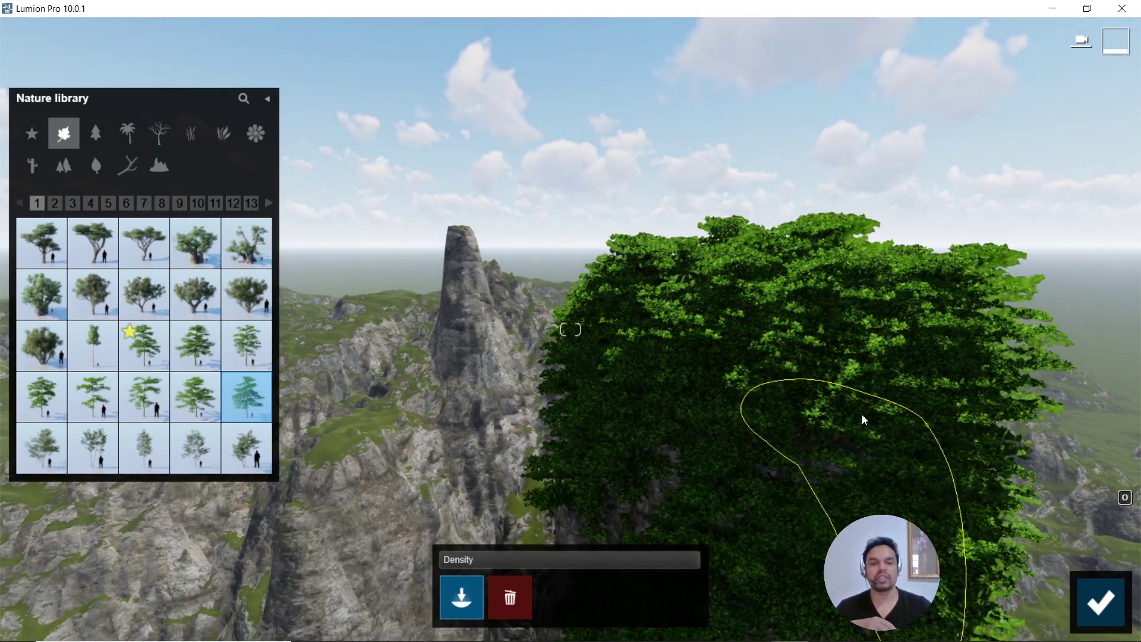
# Step: Cover the rocky hillside across the valley from the plateau with a band of the same almond trees and finish the placement
pyautogui.press('s')
pyautogui.moveTo(1070, 356); pyautogui.dragTo(983, 390, button='right')
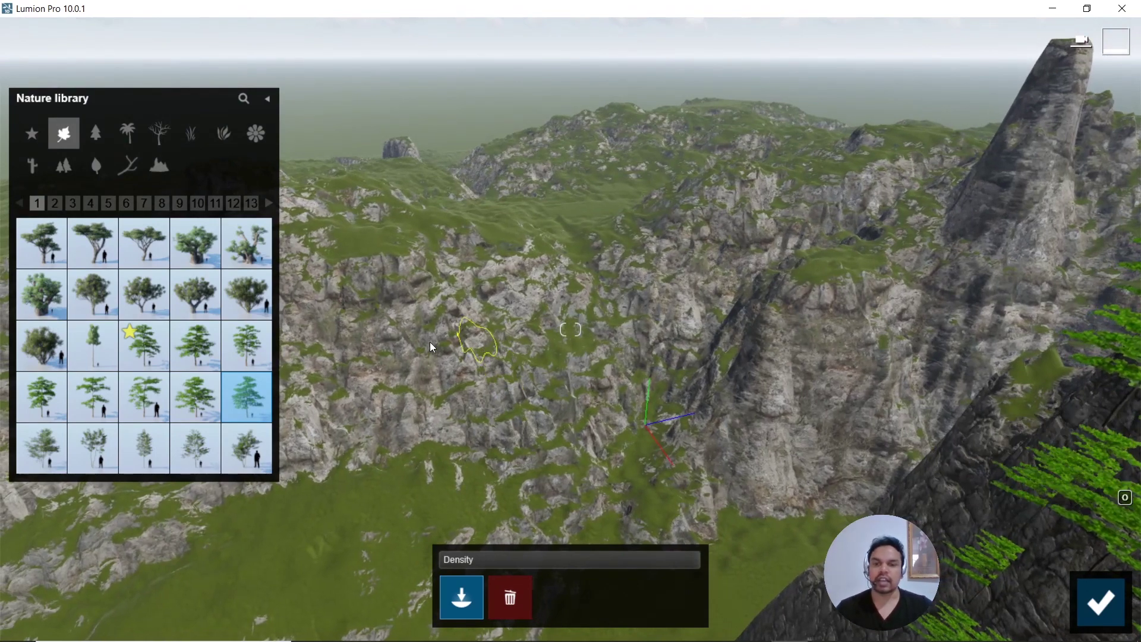
pyautogui.moveTo(440, 333)
pyautogui.mouseDown()
pyautogui.moveTo(648, 303)
pyautogui.moveTo(448, 383)
pyautogui.moveTo(357, 383)
pyautogui.moveTo(580, 386)
pyautogui.moveTo(673, 351)
pyautogui.moveTo(688, 318)
pyautogui.moveTo(735, 286)
pyautogui.moveTo(807, 299)
pyautogui.moveTo(881, 291)
pyautogui.mouseUp()
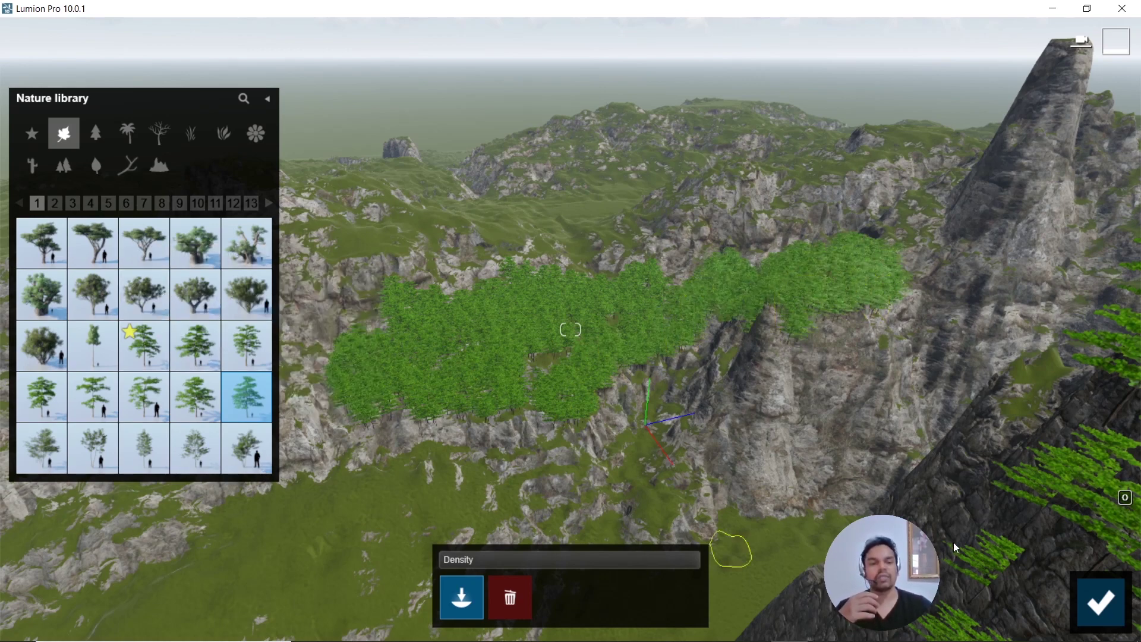
pyautogui.click(1101, 602)
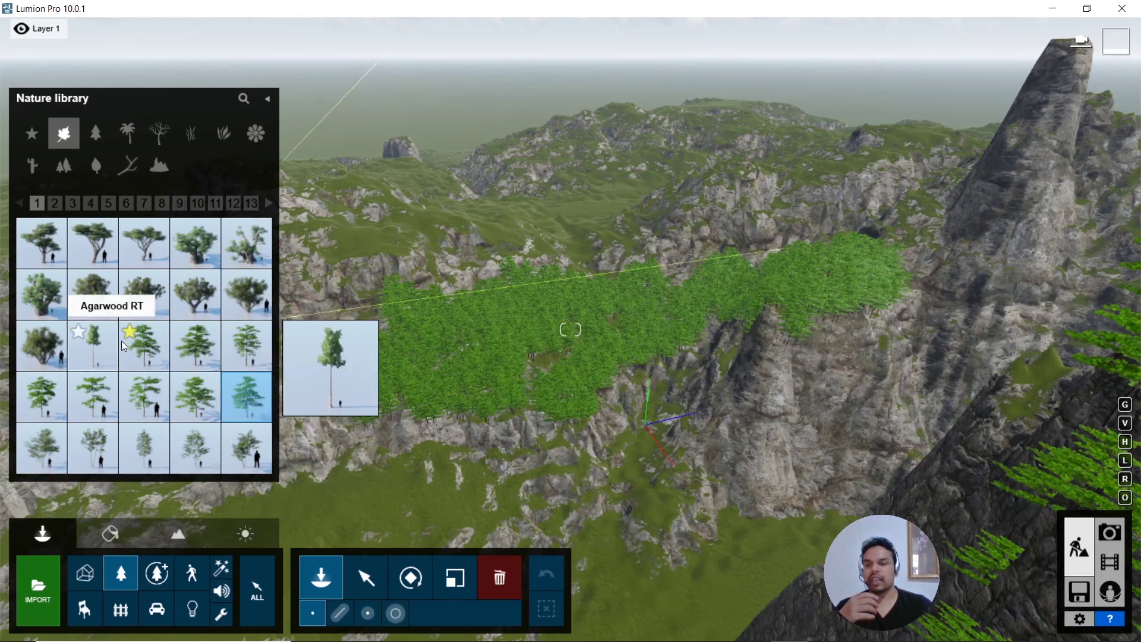
# Step: Mass-place the dark-green bushy broadleaf tree along the valley's lower slopes, up the spire's flank and beside the light-green forest
pyautogui.click(47, 302)
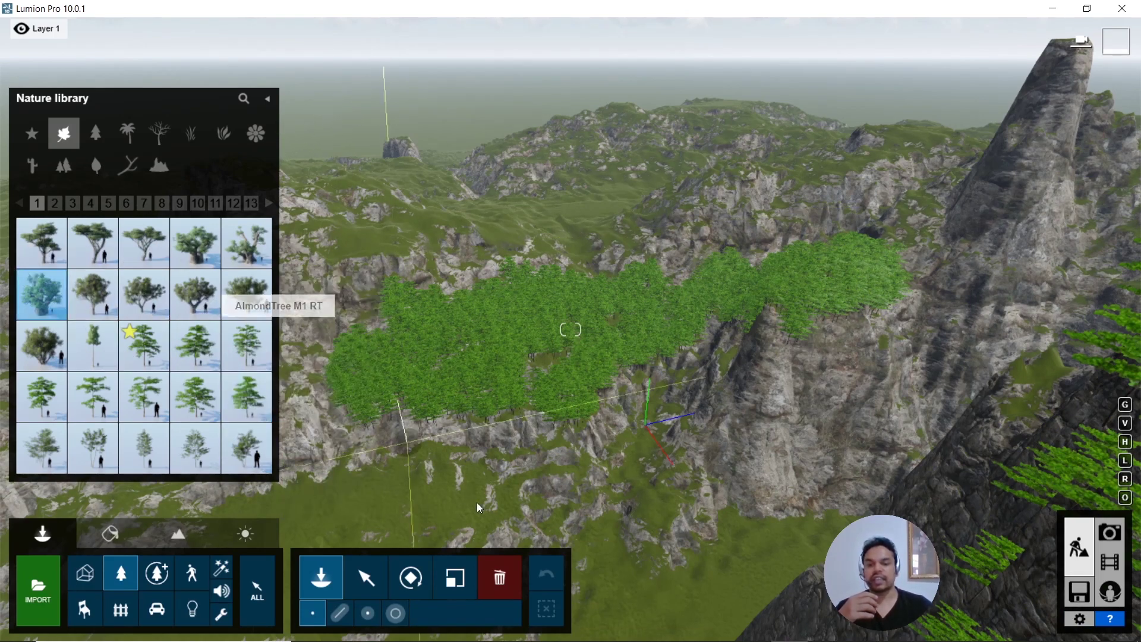
pyautogui.click(396, 613)
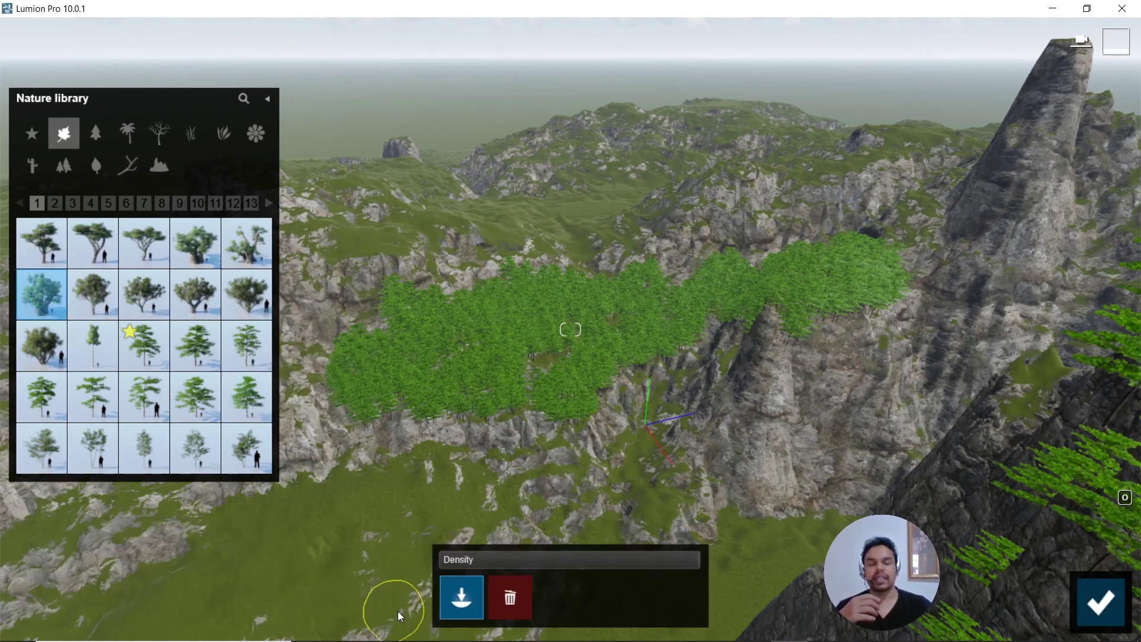
pyautogui.moveTo(323, 476)
pyautogui.mouseDown()
pyautogui.moveTo(675, 438)
pyautogui.moveTo(812, 400)
pyautogui.moveTo(892, 357)
pyautogui.moveTo(1022, 178)
pyautogui.mouseUp()
pyautogui.moveTo(57, 552); pyautogui.dragTo(170, 523)
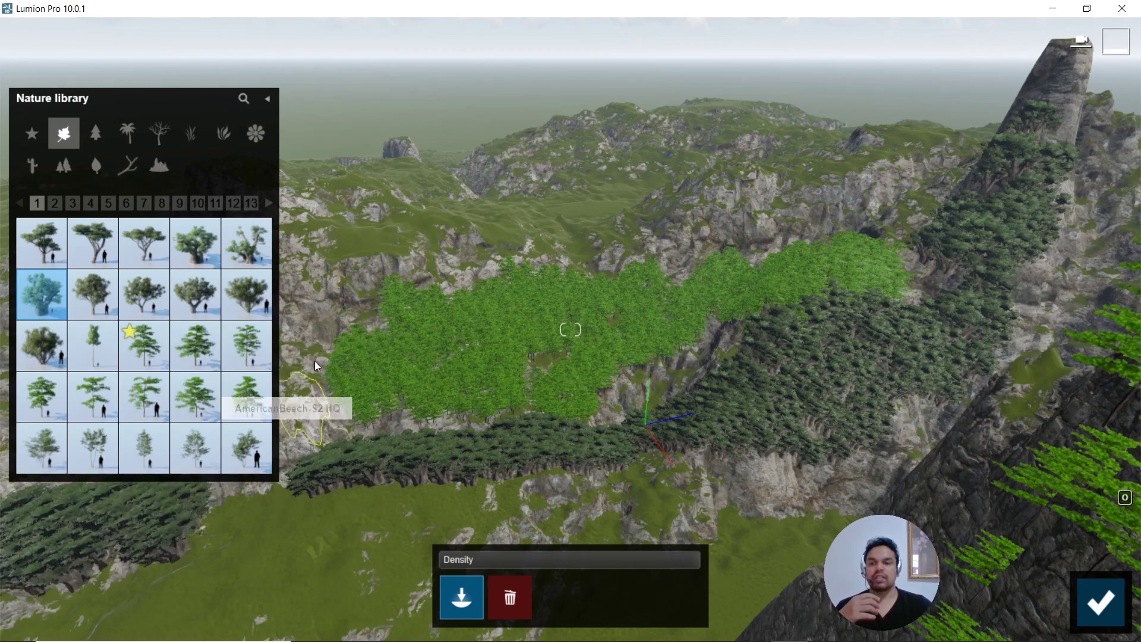
pyautogui.moveTo(321, 297); pyautogui.dragTo(415, 262)
# Step: Extend the dark-green forest along the ridge behind the almond trees, down the plateau's cliff and across the near grassy slopes
pyautogui.press('s')
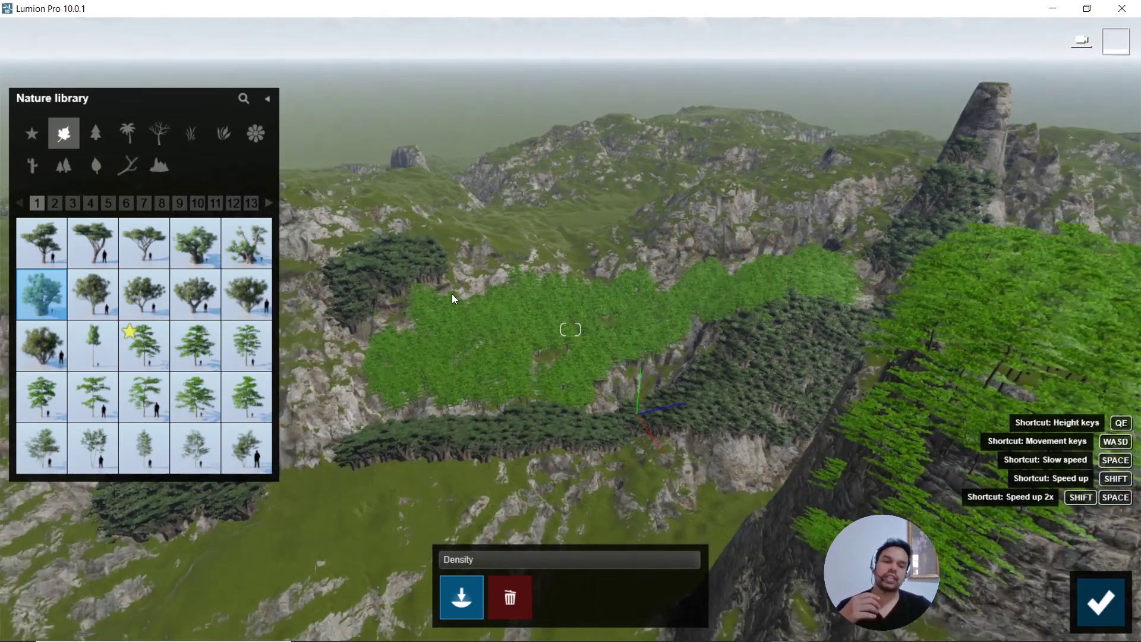
pyautogui.press('s')
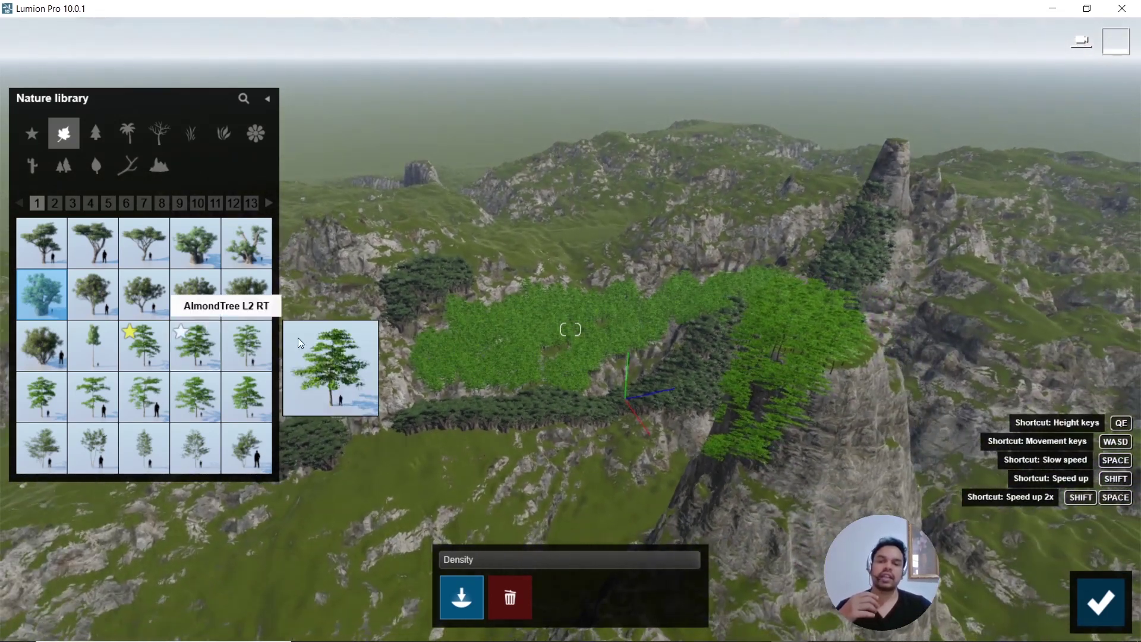
pyautogui.moveTo(357, 356)
pyautogui.mouseDown()
pyautogui.moveTo(356, 380)
pyautogui.moveTo(335, 383)
pyautogui.moveTo(356, 321)
pyautogui.moveTo(462, 275)
pyautogui.moveTo(669, 247)
pyautogui.moveTo(790, 245)
pyautogui.mouseUp()
pyautogui.moveTo(868, 378)
pyautogui.mouseDown()
pyautogui.moveTo(796, 452)
pyautogui.moveTo(636, 470)
pyautogui.mouseUp()
pyautogui.moveTo(45, 560); pyautogui.dragTo(220, 494)
pyautogui.moveTo(186, 418)
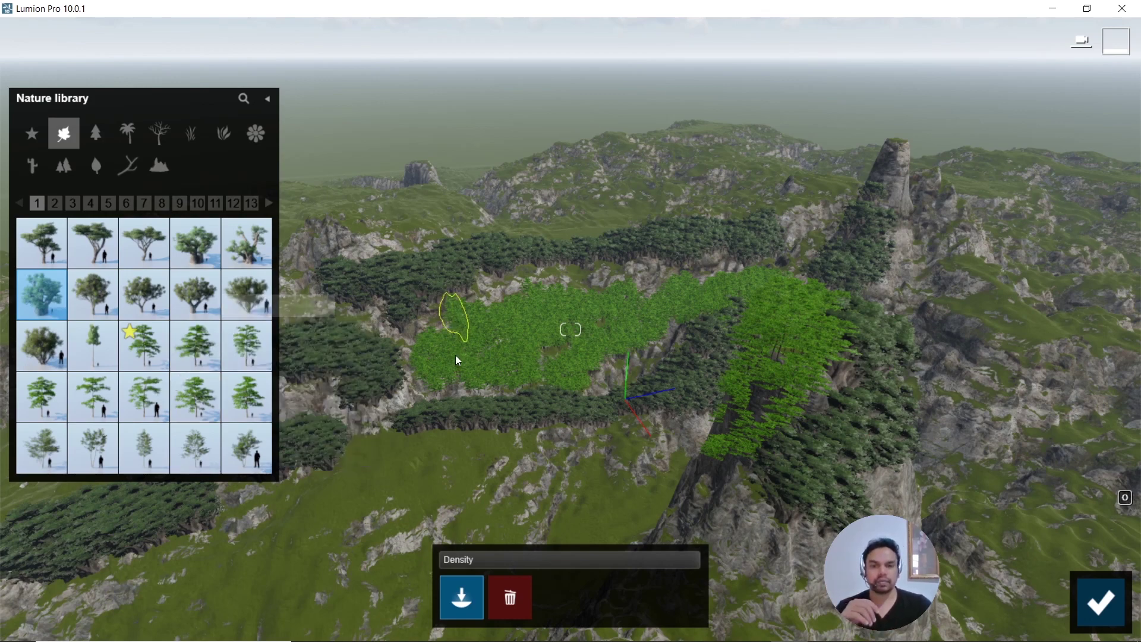
pyautogui.moveTo(367, 442)
pyautogui.mouseDown()
pyautogui.moveTo(279, 529)
pyautogui.moveTo(416, 478)
pyautogui.moveTo(74, 610)
pyautogui.mouseUp()
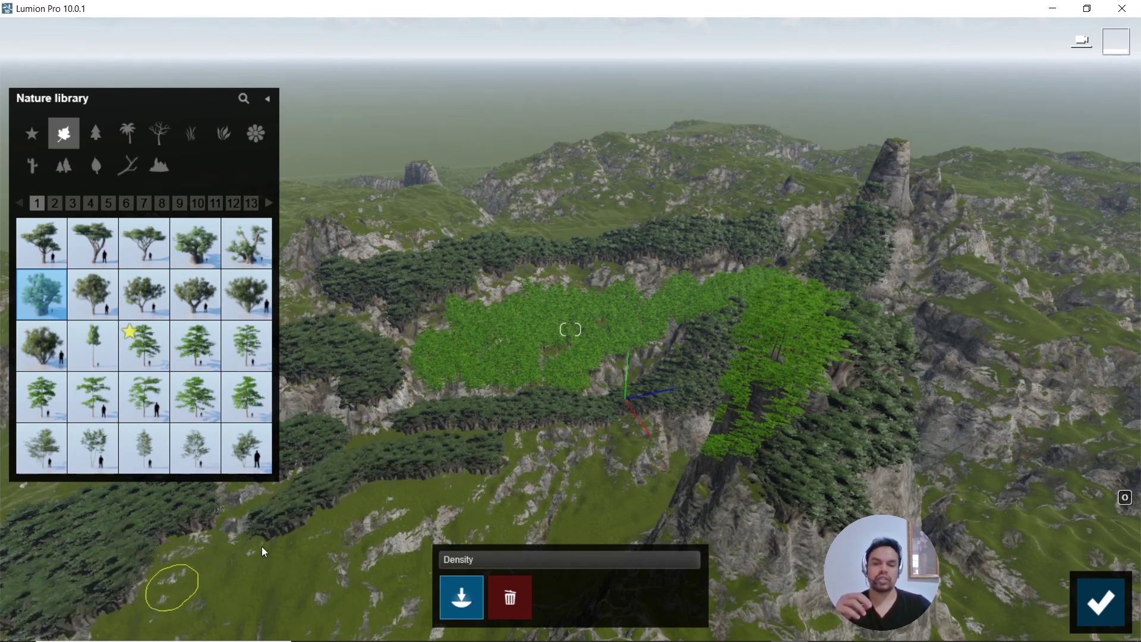
# Step: Lower the placement density to 0.2, scatter sparser dark-green trees on the near grassy slope, and finish the placement
pyautogui.moveTo(465, 563)
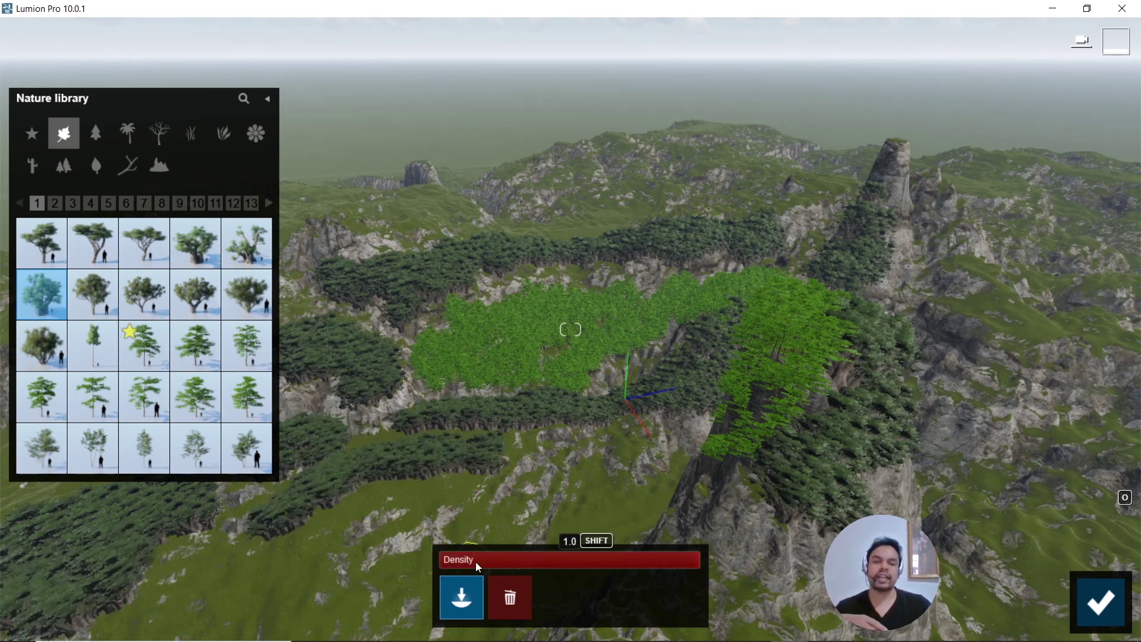
pyautogui.moveTo(694, 567); pyautogui.dragTo(606, 566)
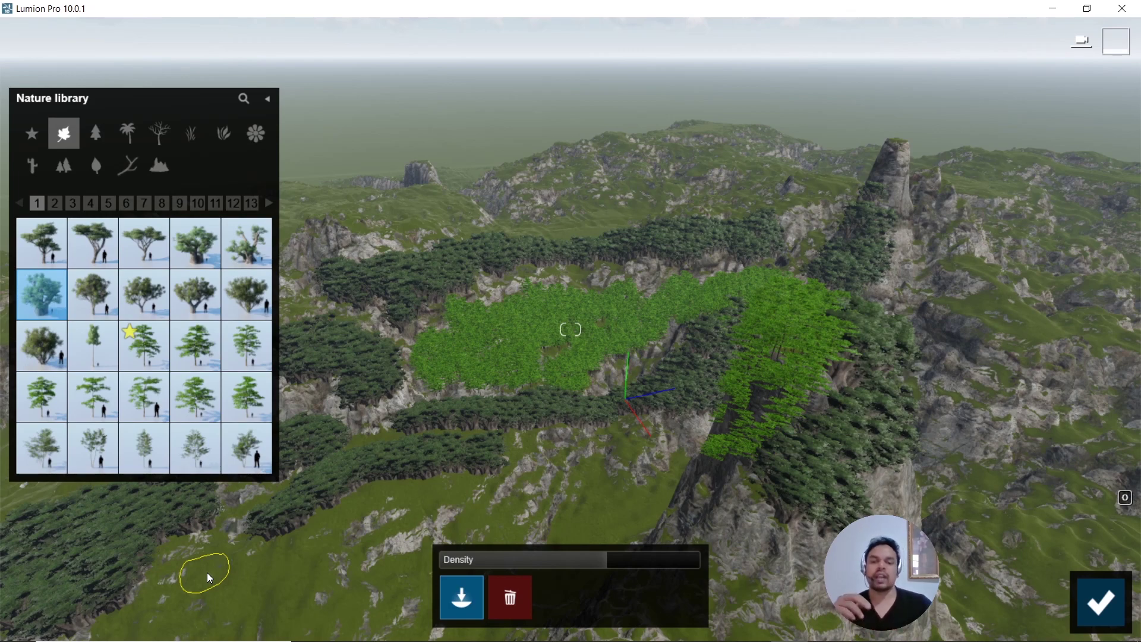
pyautogui.moveTo(607, 559); pyautogui.dragTo(487, 559)
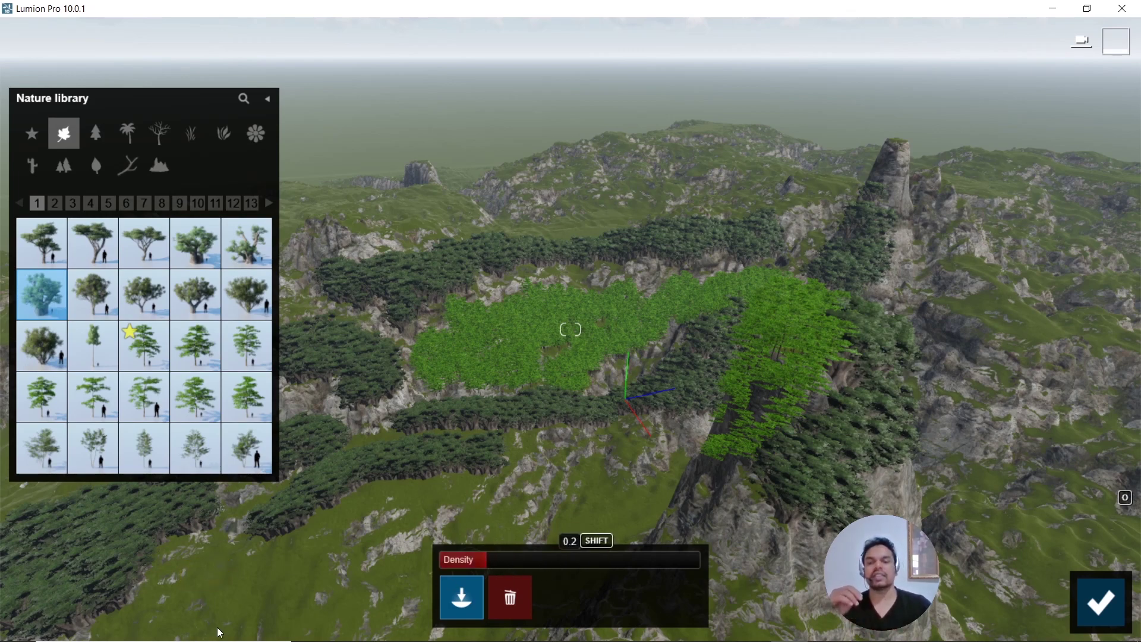
pyautogui.moveTo(166, 612)
pyautogui.mouseDown()
pyautogui.moveTo(285, 586)
pyautogui.moveTo(343, 541)
pyautogui.moveTo(315, 565)
pyautogui.mouseUp()
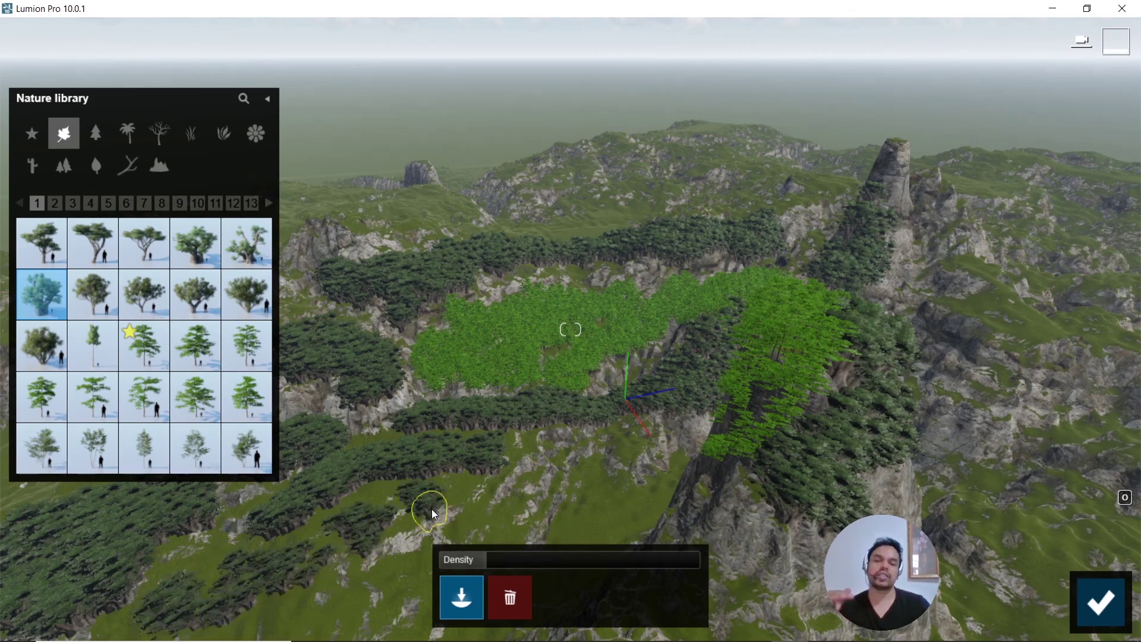
pyautogui.moveTo(440, 503)
pyautogui.mouseDown()
pyautogui.moveTo(514, 469)
pyautogui.moveTo(582, 475)
pyautogui.mouseUp()
pyautogui.moveTo(543, 560)
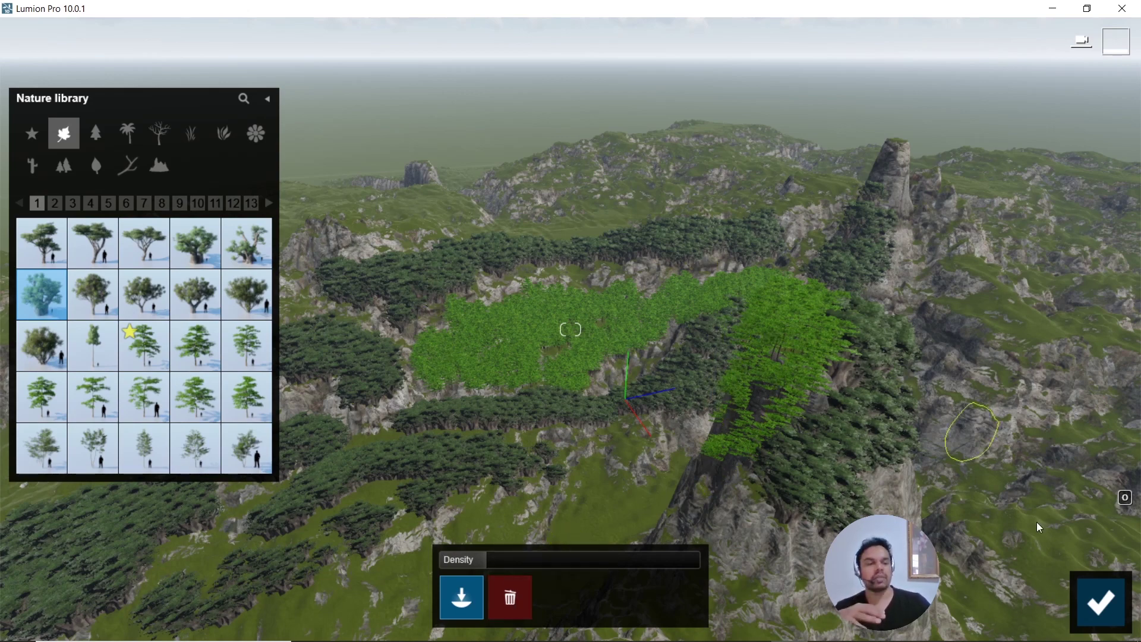
pyautogui.click(1102, 603)
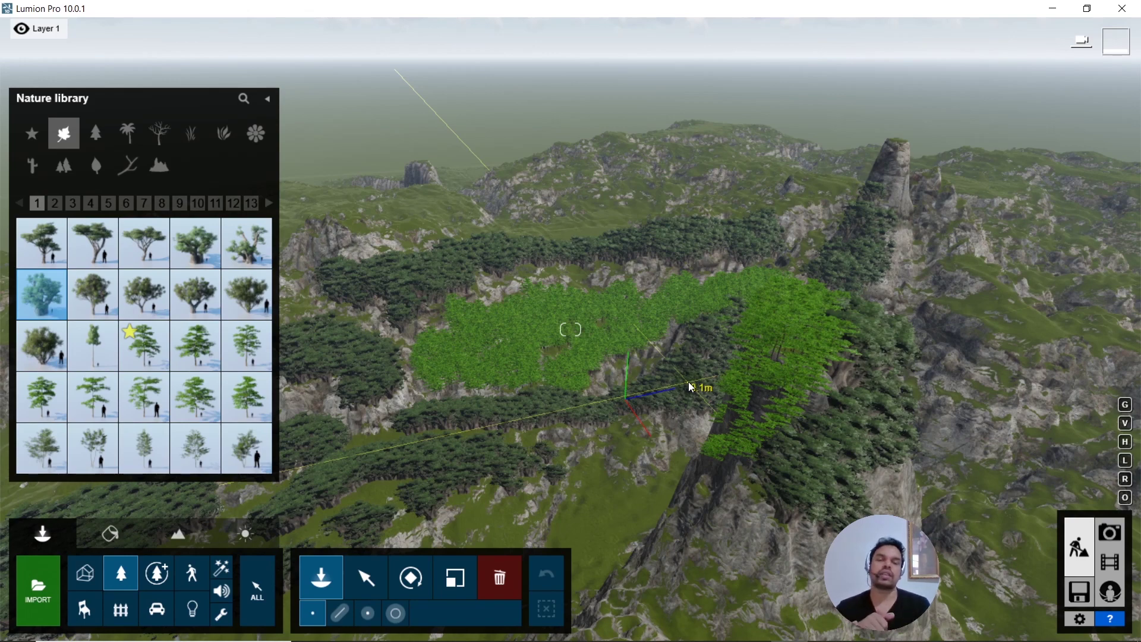
# Step: Place a rectangular water body across the valley, spanning from the far grassy slope to beyond the plateau
pyautogui.moveTo(687, 385); pyautogui.dragTo(612, 387, button='right')
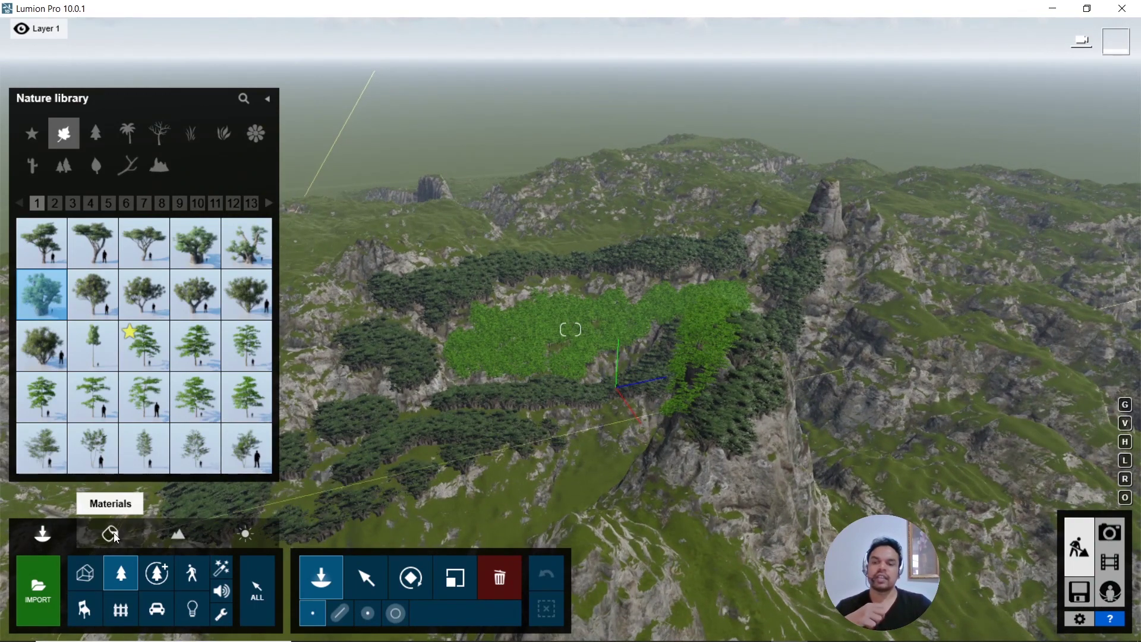
pyautogui.click(179, 537)
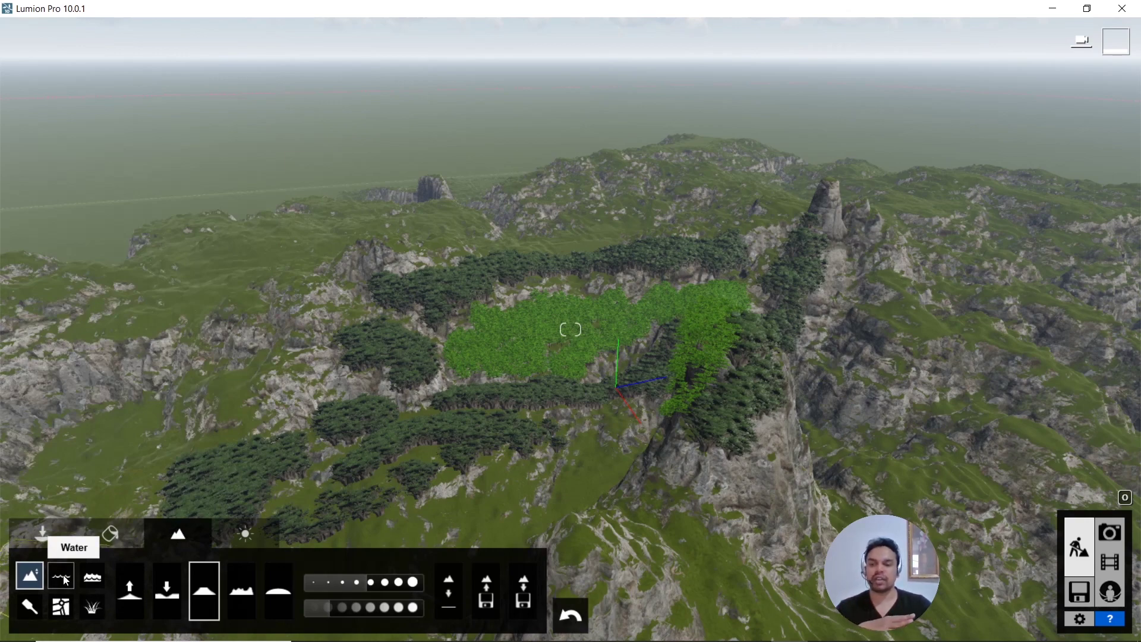
pyautogui.click(62, 576)
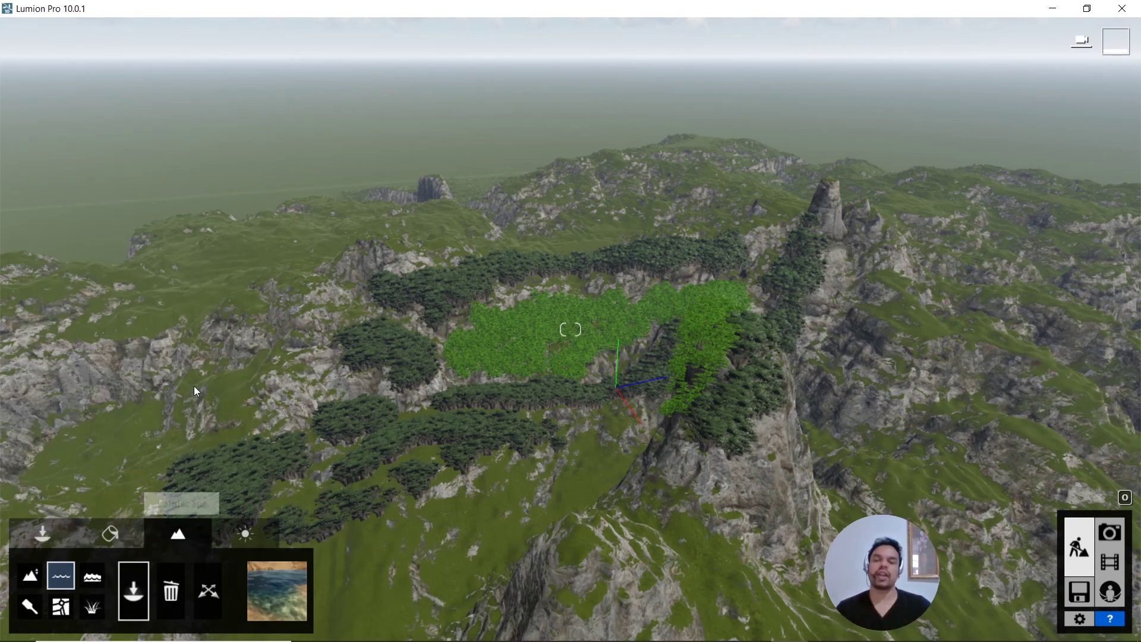
pyautogui.moveTo(144, 385); pyautogui.dragTo(996, 475)
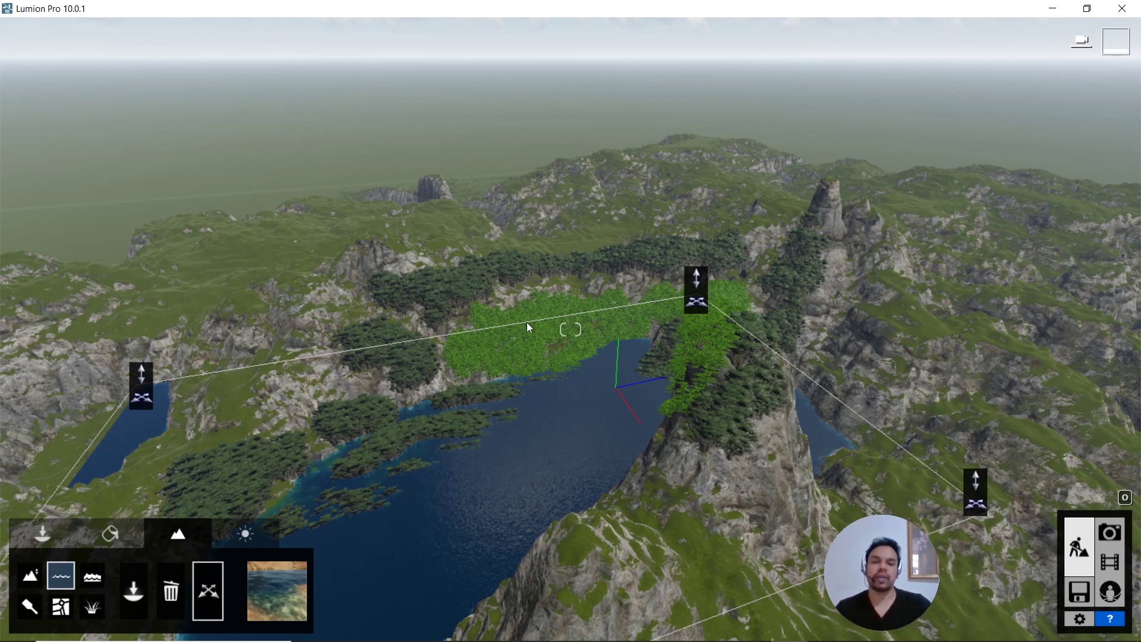
# Step: Stretch the water body's corners outward so that it reaches past the distant hills and the outer slopes
pyautogui.moveTo(698, 306); pyautogui.dragTo(542, 155)
pyautogui.moveTo(1046, 476); pyautogui.dragTo(1133, 427)
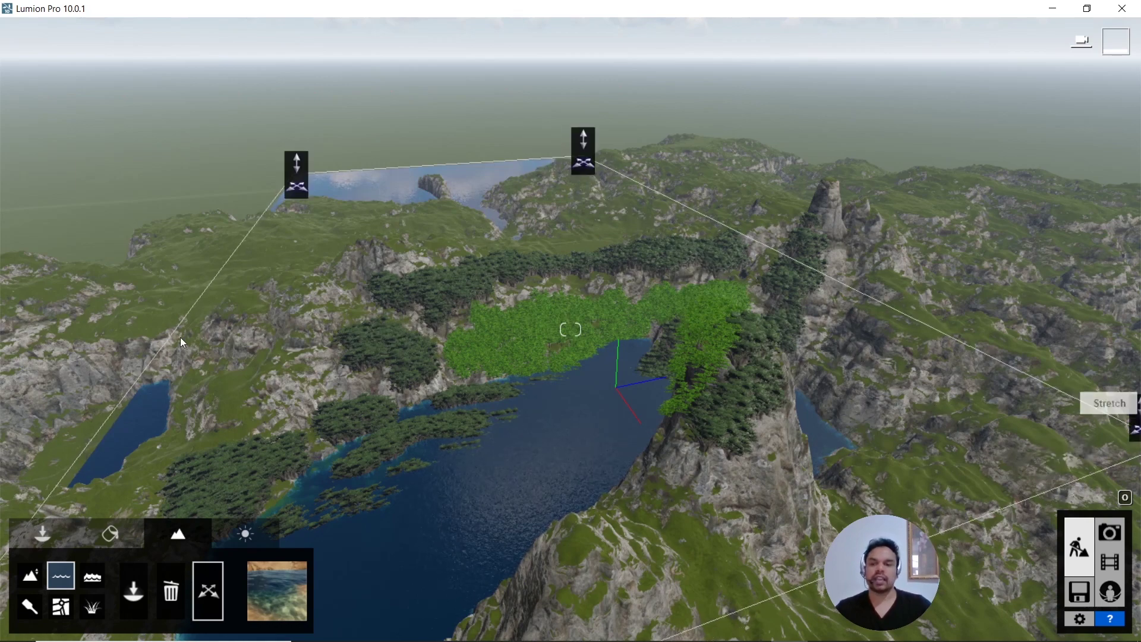
pyautogui.scroll(-5, 359, 230)
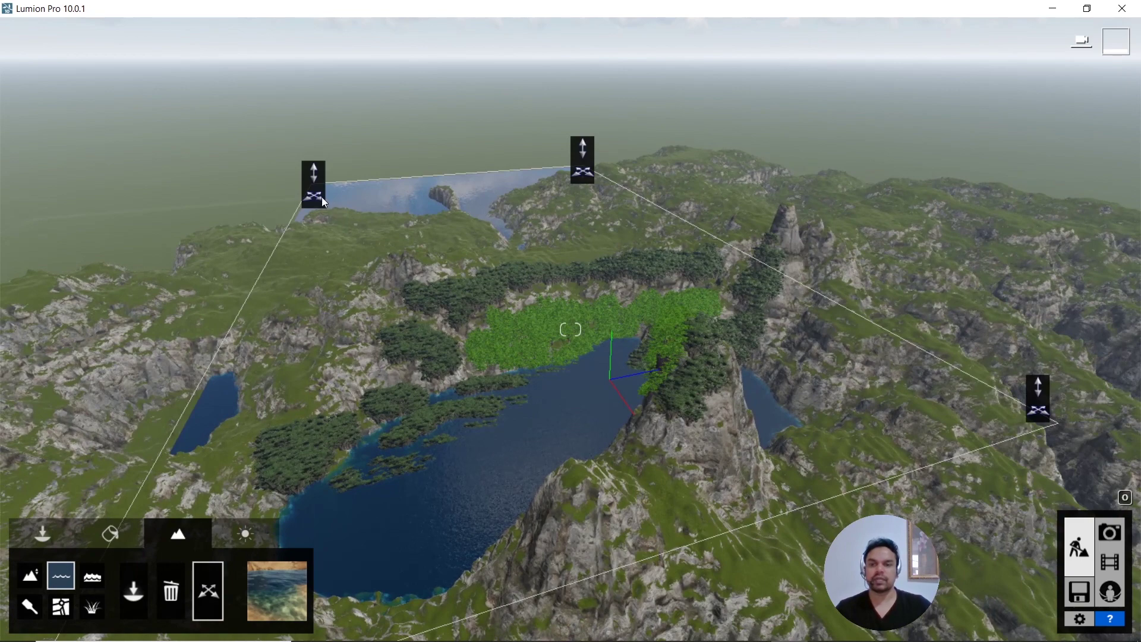
pyautogui.moveTo(322, 201); pyautogui.dragTo(170, 209)
# Step: Examine the flooded valley from above and at water level, around the spire, cliffs and forested shores
pyautogui.scroll(2, 502, 348)
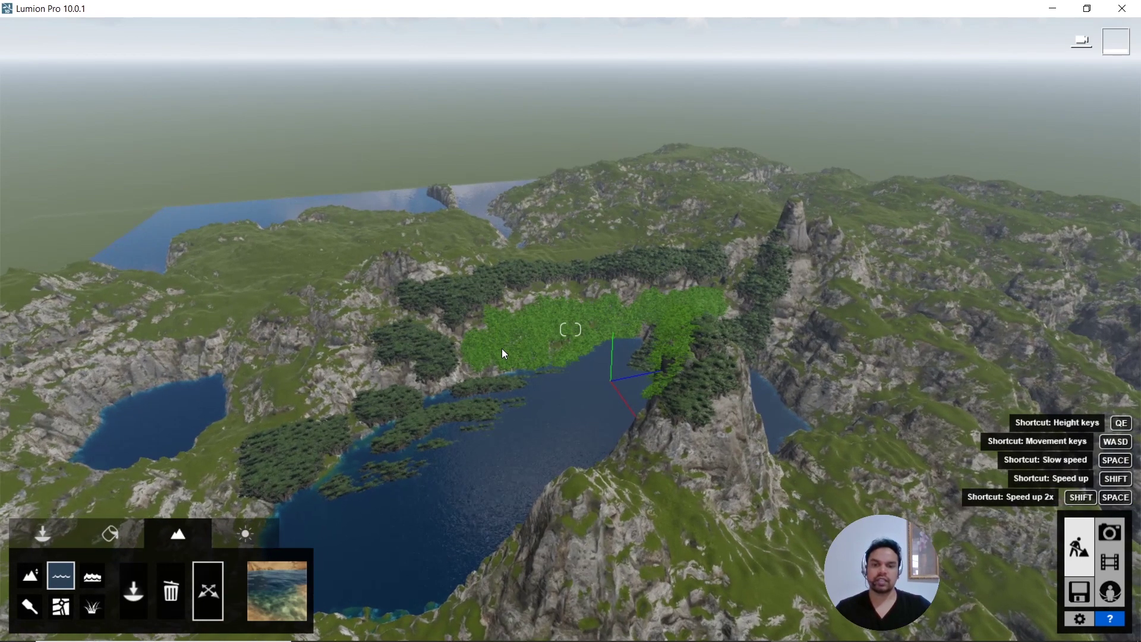
pyautogui.scroll(3, 508, 348)
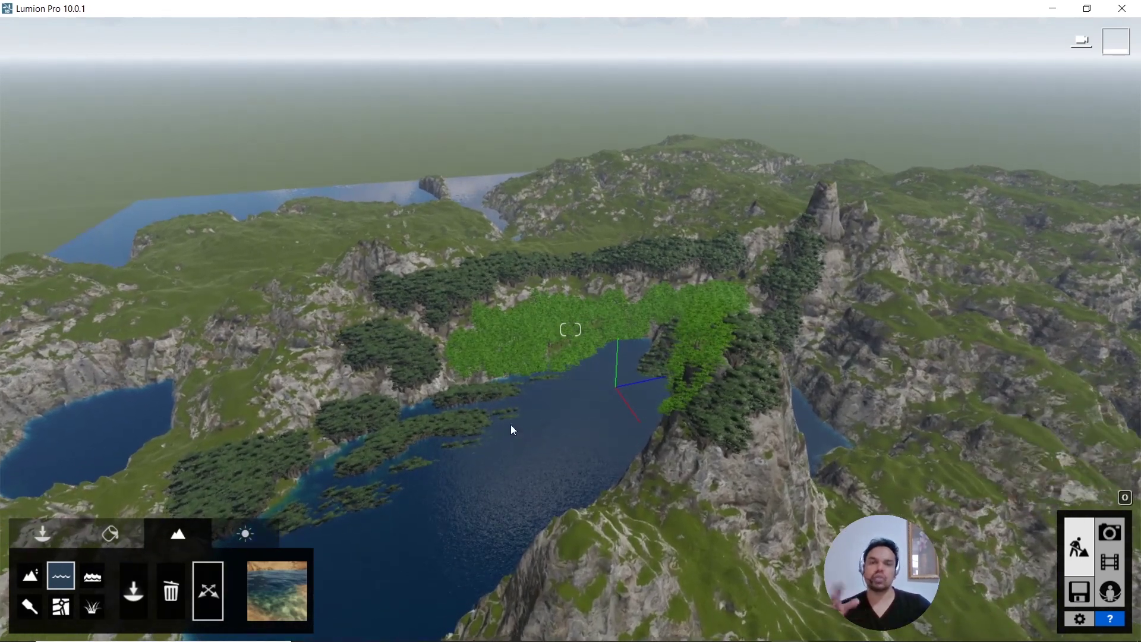
pyautogui.scroll(3, 511, 424)
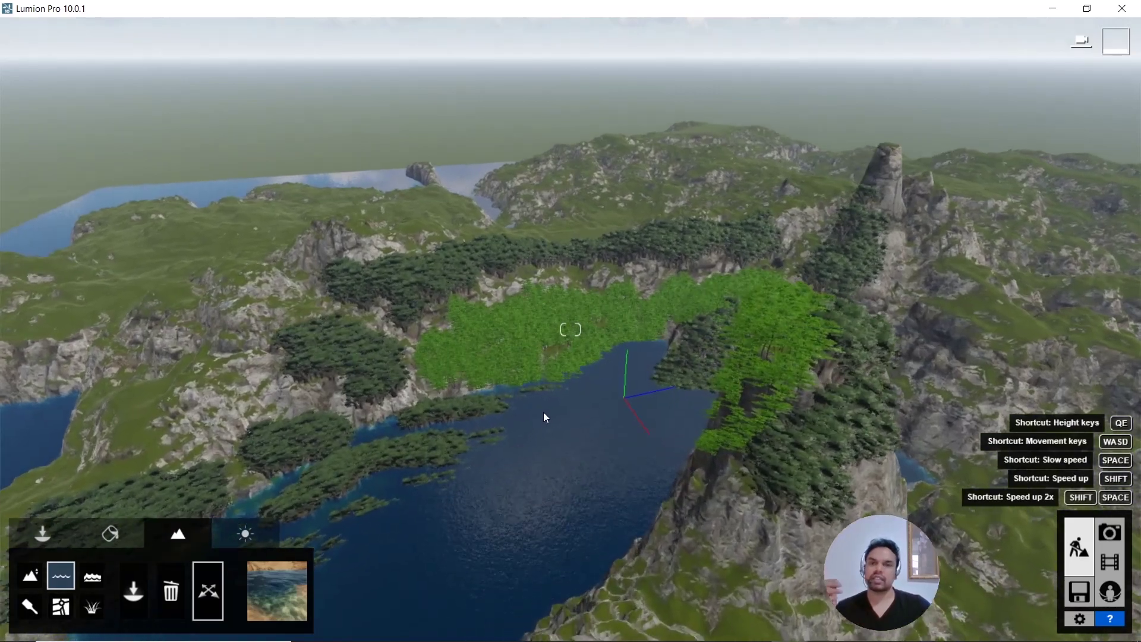
pyautogui.scroll(4, 546, 412)
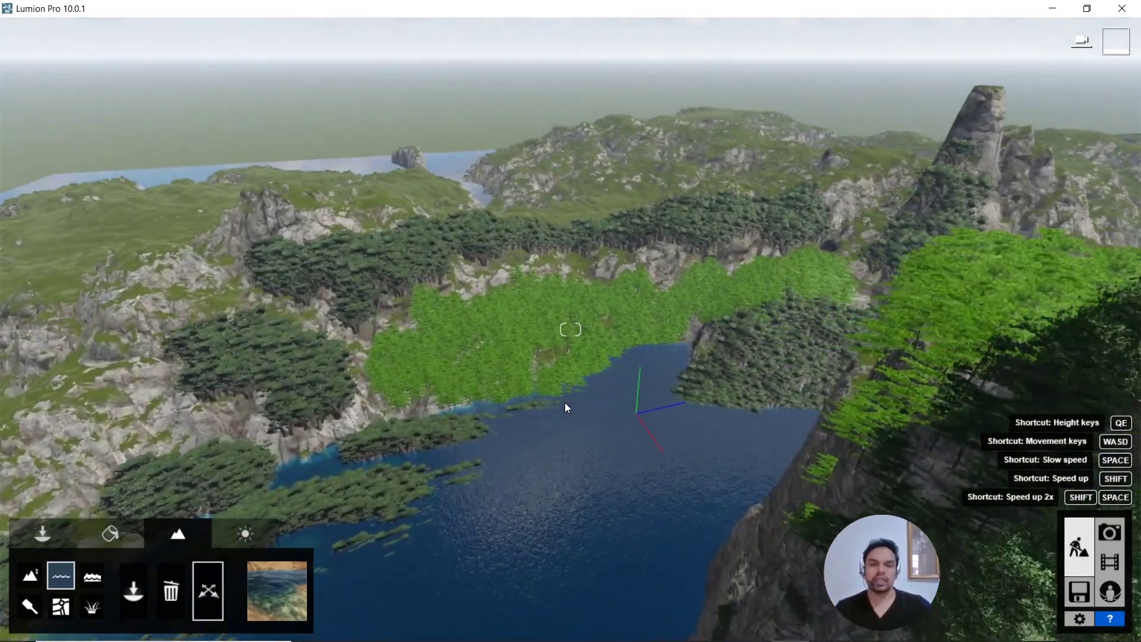
pyautogui.scroll(4, 566, 406)
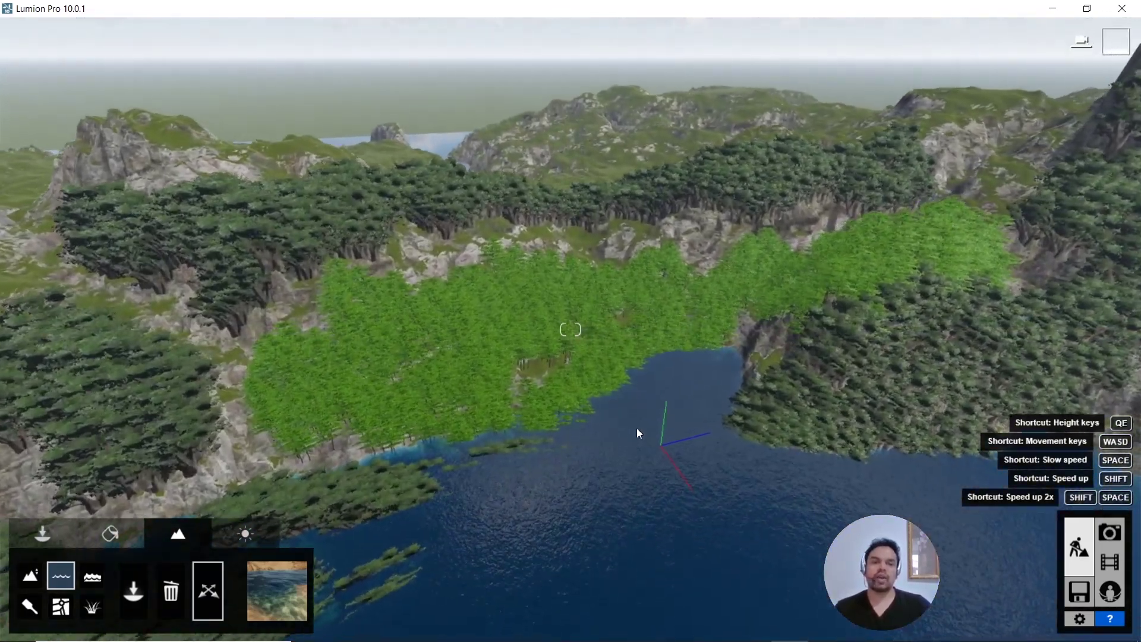
pyautogui.moveTo(636, 428); pyautogui.dragTo(626, 512, button='right')
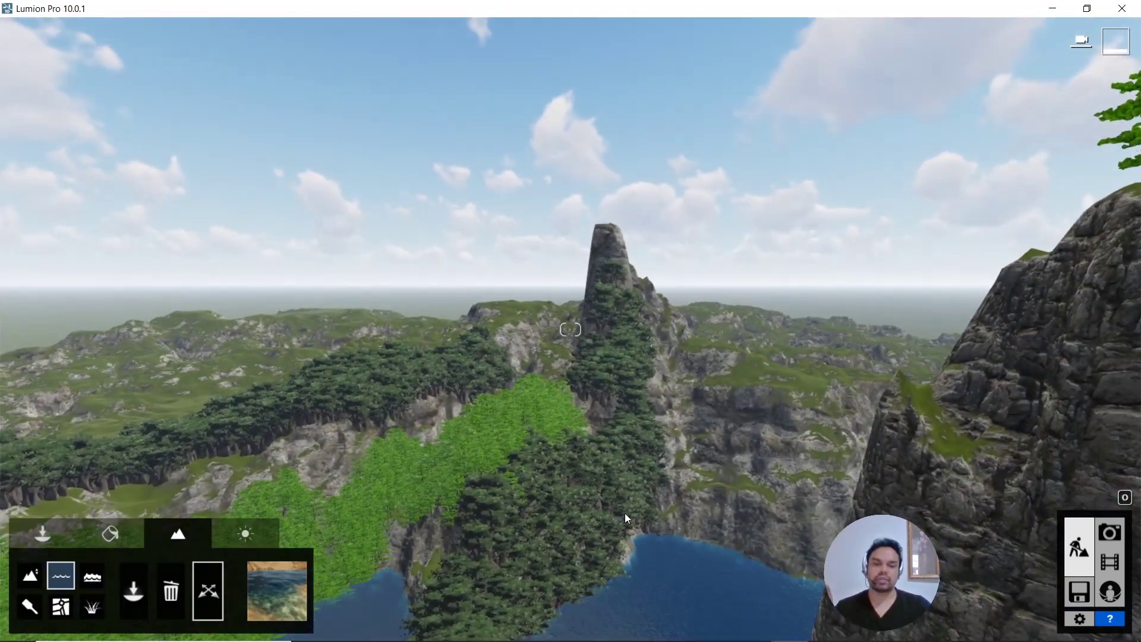
pyautogui.scroll(5, 624, 513)
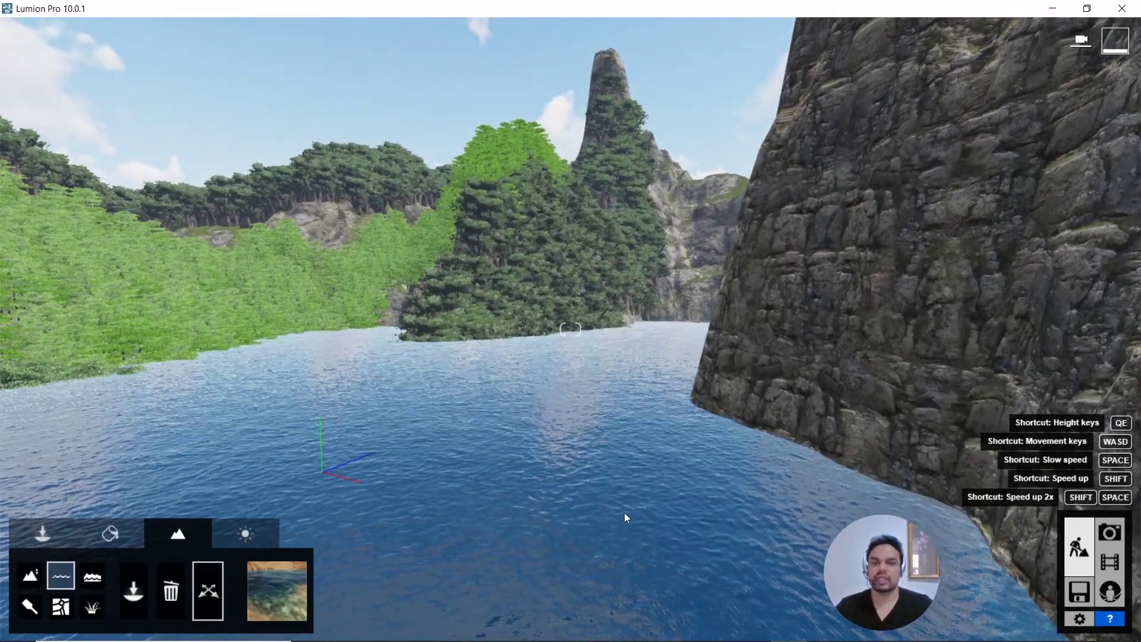
pyautogui.moveTo(632, 413); pyautogui.dragTo(535, 387, button='right')
pyautogui.moveTo(659, 351); pyautogui.dragTo(506, 469, button='right')
pyautogui.moveTo(588, 425); pyautogui.dragTo(731, 425, button='right')
pyautogui.moveTo(500, 470); pyautogui.dragTo(466, 264, button='right')
pyautogui.press('s')
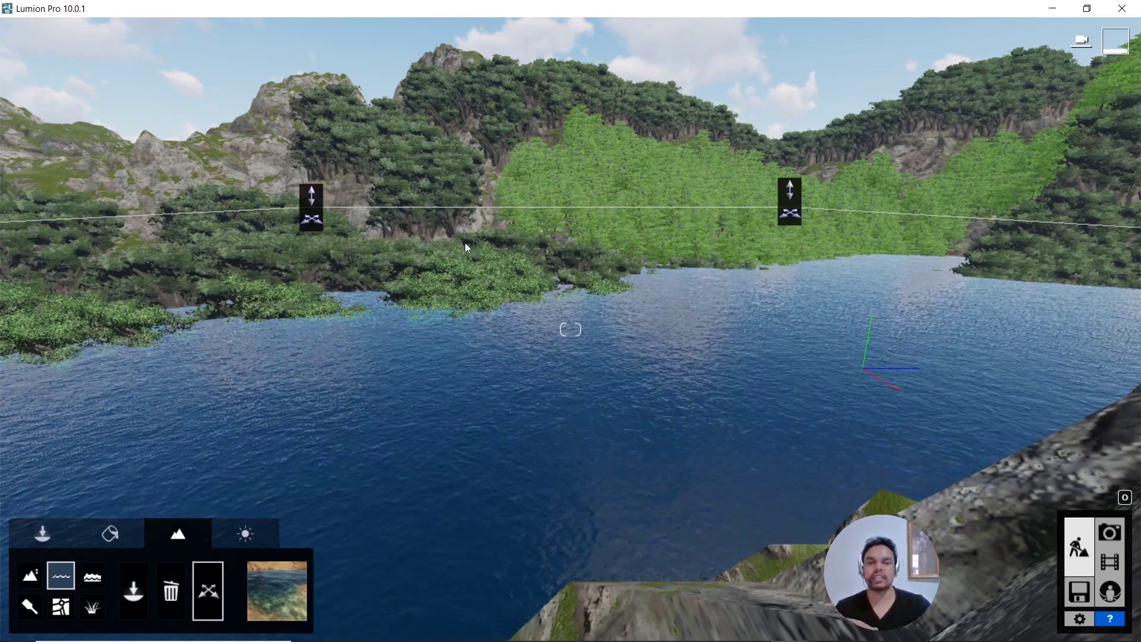
# Step: Delete the rectangular water body that covers the valley and the outer slopes
pyautogui.scroll(-3, 537, 370)
pyautogui.scroll(-5, 537, 367)
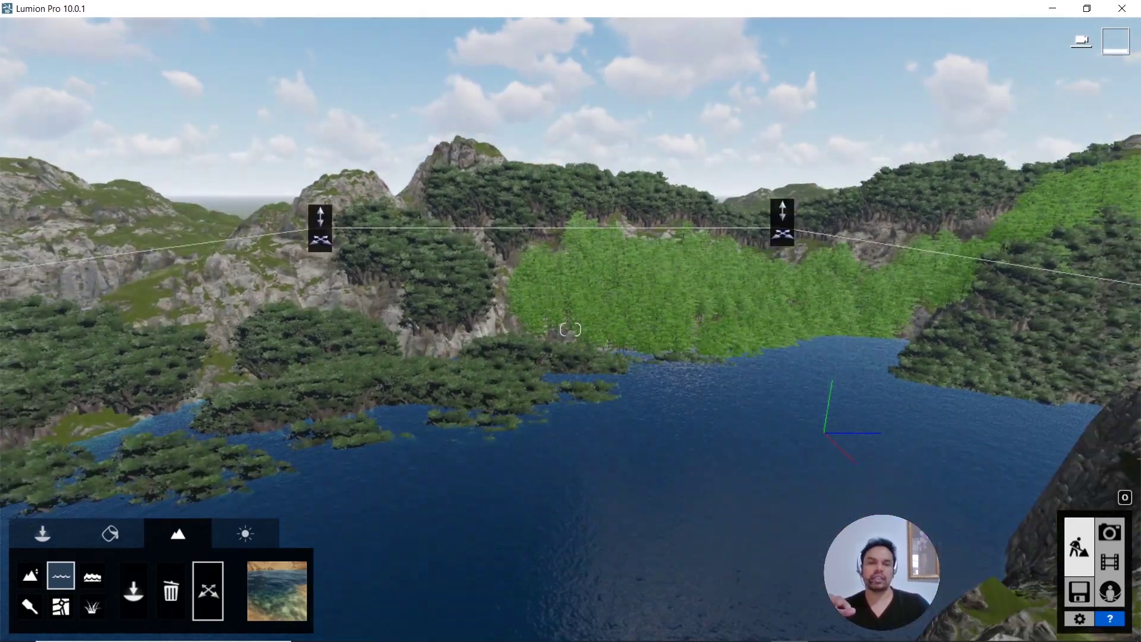
pyautogui.moveTo(546, 360); pyautogui.dragTo(468, 401, button='right')
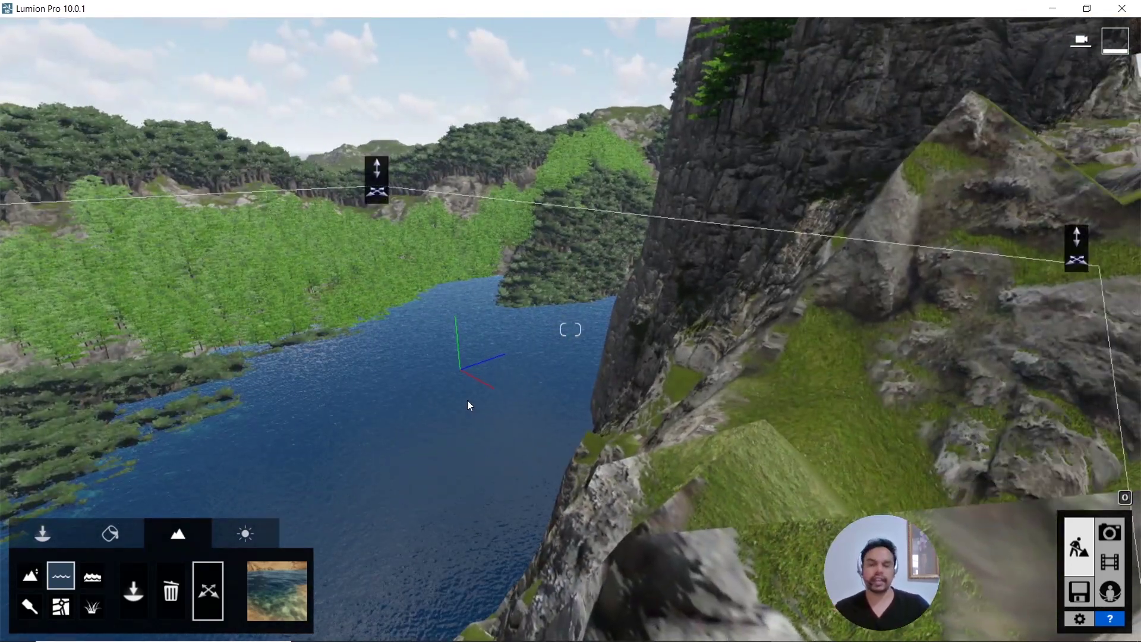
pyautogui.scroll(-3, 459, 379)
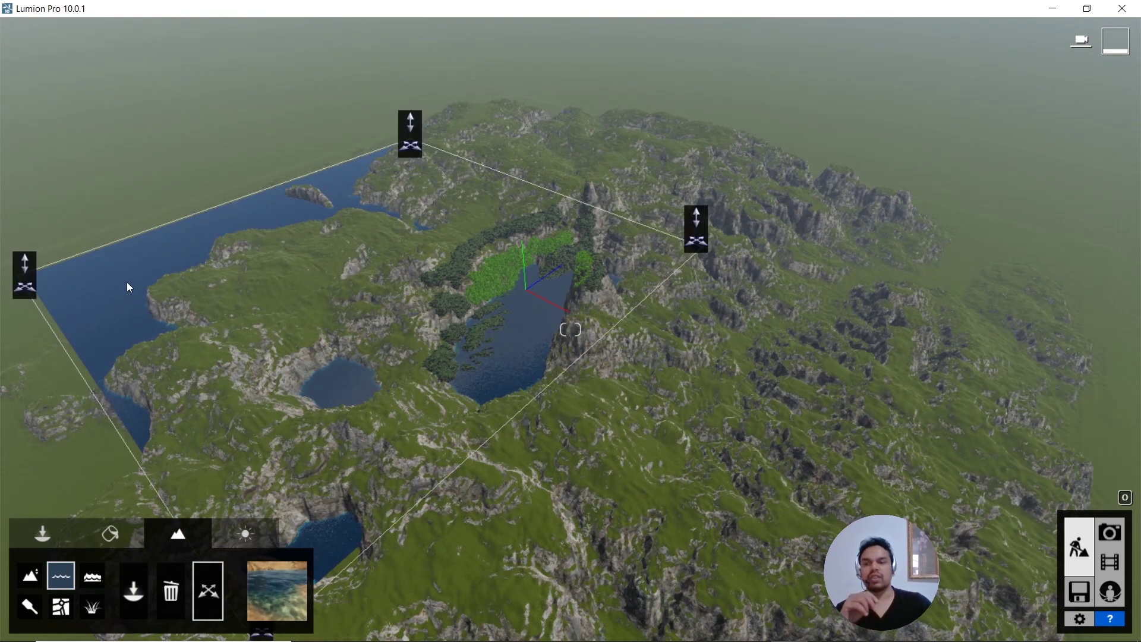
pyautogui.click(172, 601)
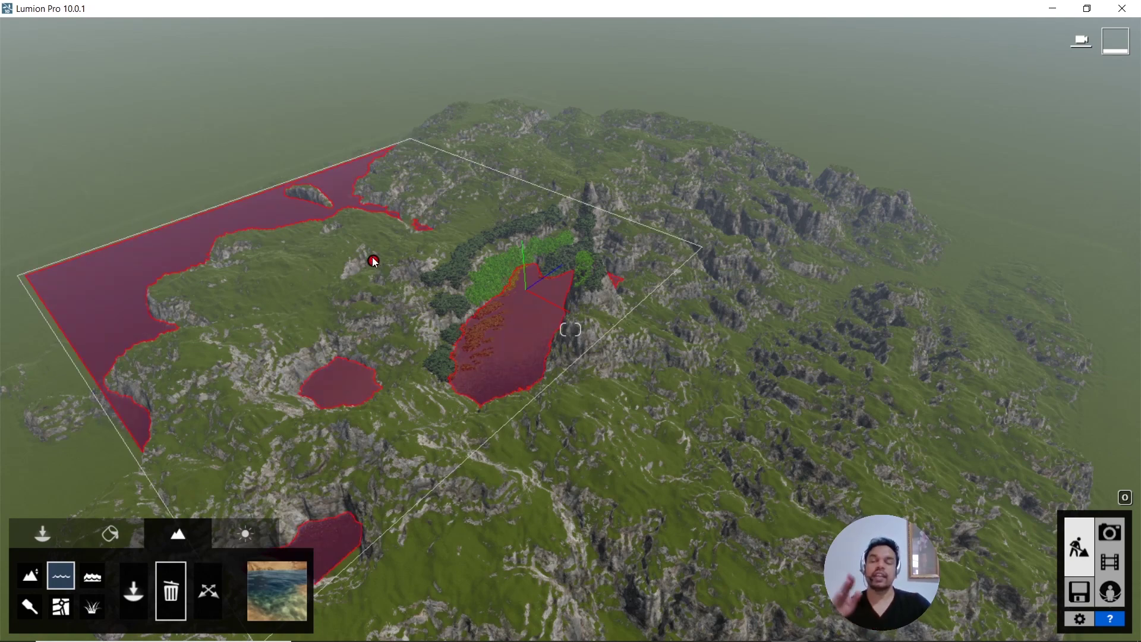
pyautogui.click(374, 262)
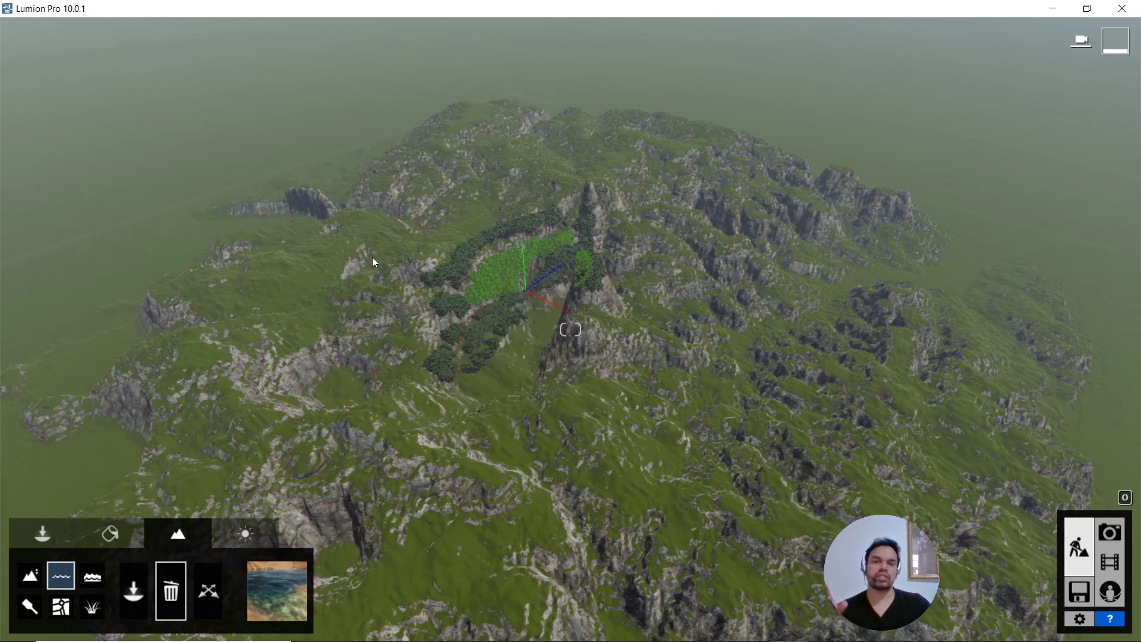
# Step: Turn on the ocean and raise its height to about 83 so that it floods the valleys between the mountains
pyautogui.click(92, 576)
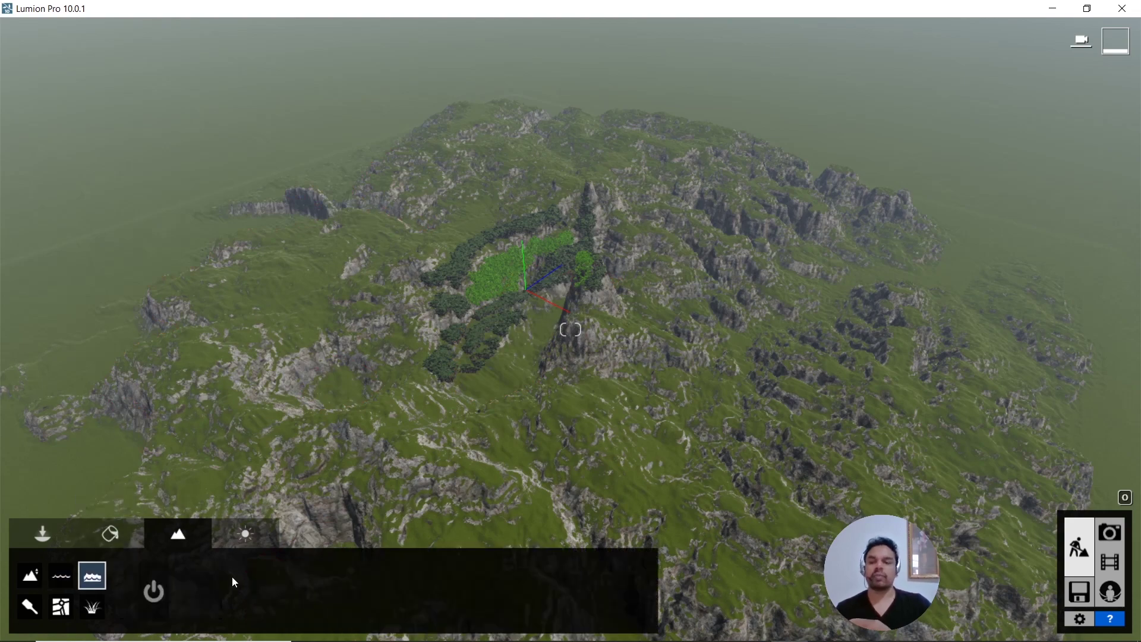
pyautogui.click(155, 592)
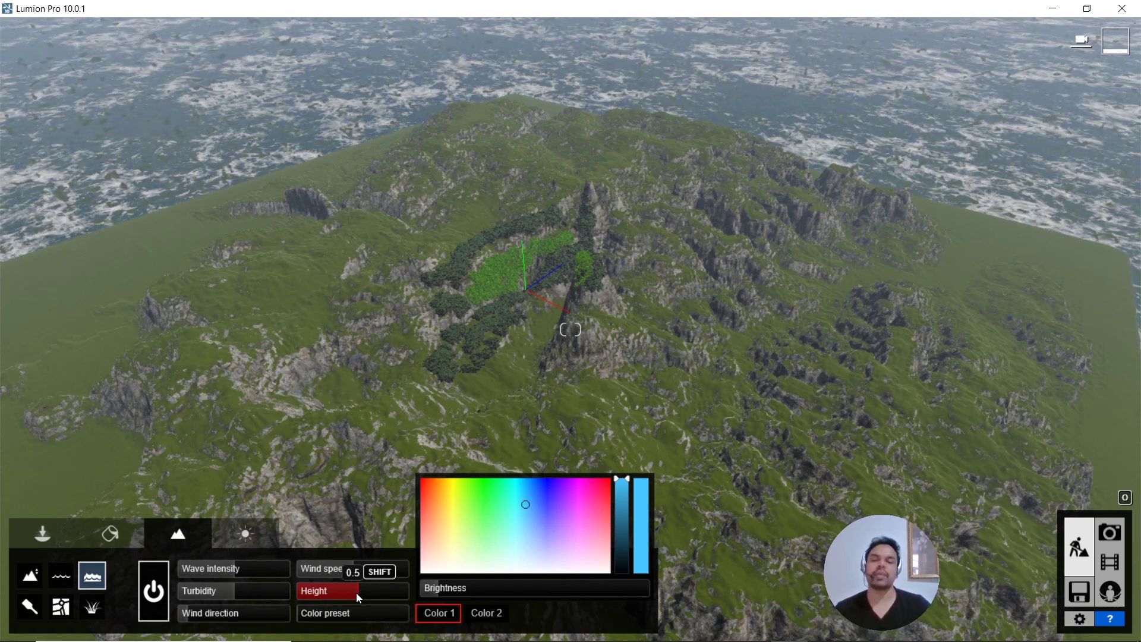
pyautogui.moveTo(357, 594); pyautogui.dragTo(373, 586)
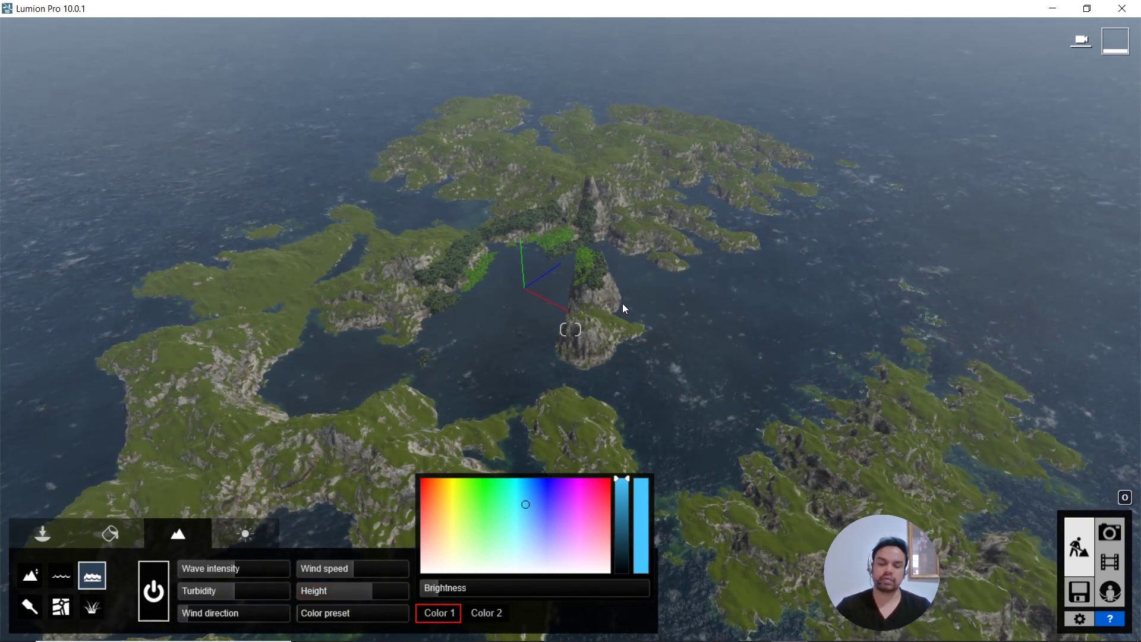
# Step: Examine the ocean around the spire, along the rocky inlets and at the grassy headland's shoreline
pyautogui.press('w')
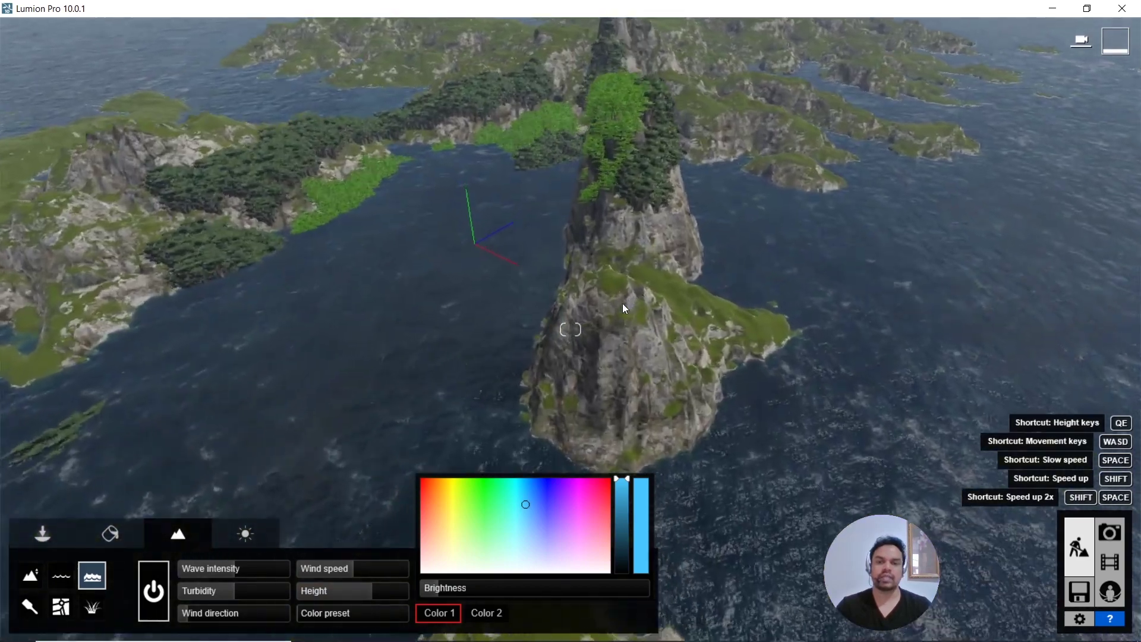
pyautogui.press('w')
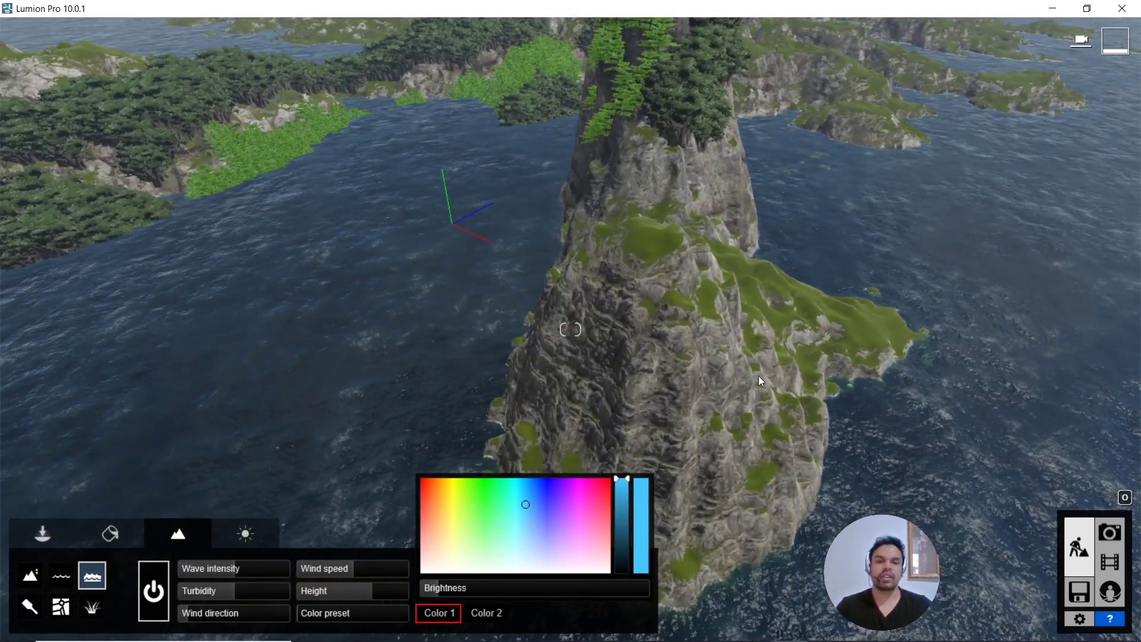
pyautogui.moveTo(758, 377); pyautogui.dragTo(564, 351, button='right')
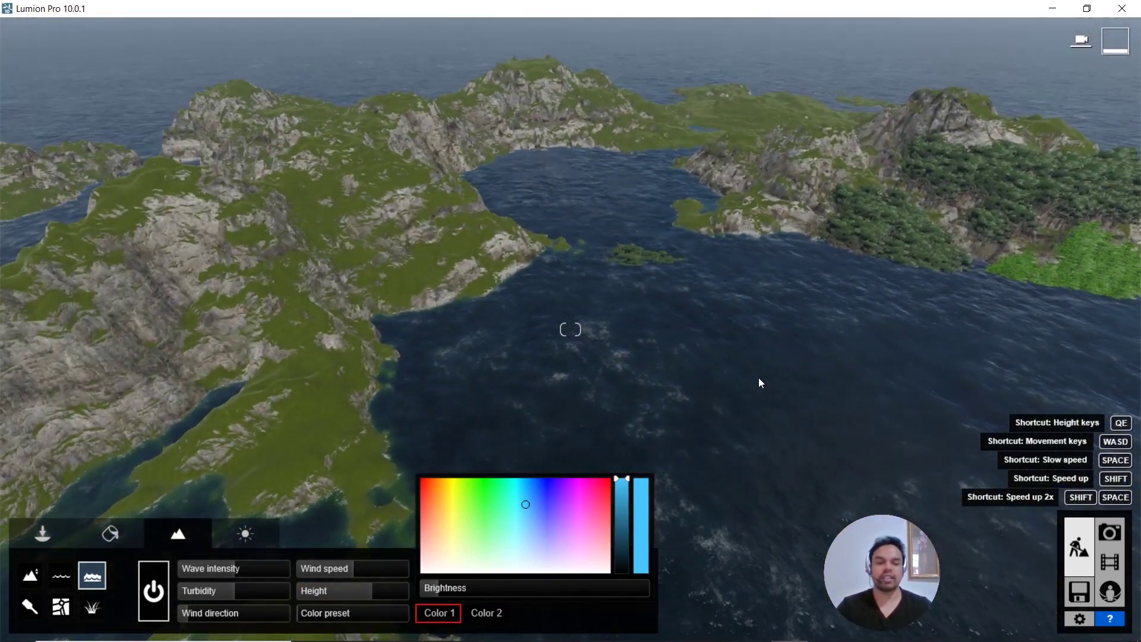
pyautogui.press('w')
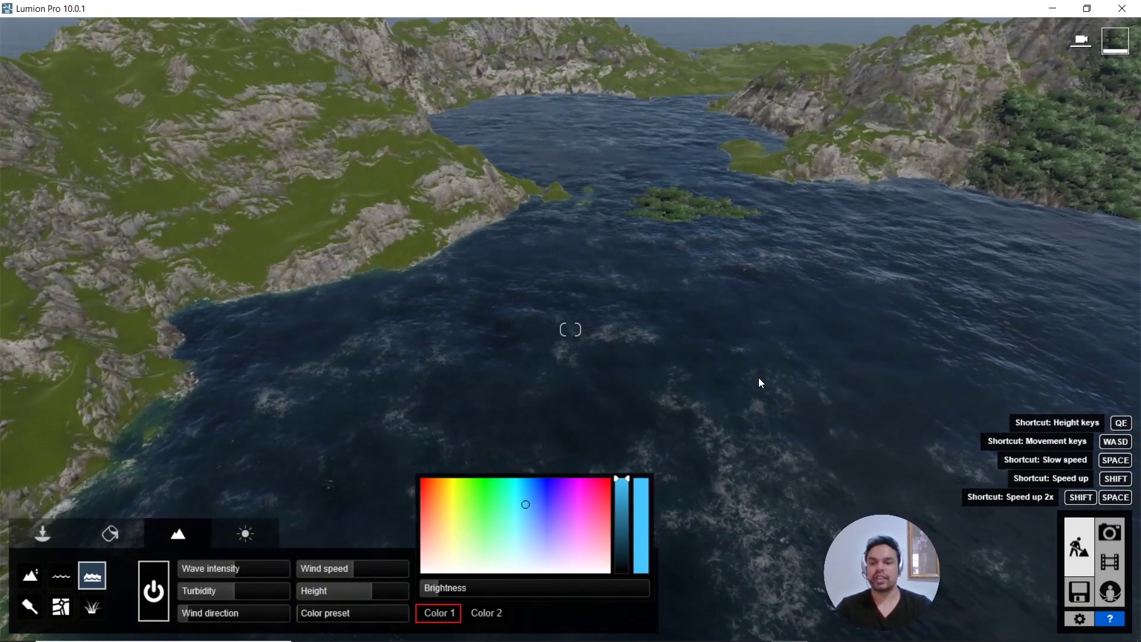
pyautogui.moveTo(747, 395); pyautogui.dragTo(594, 408, button='right')
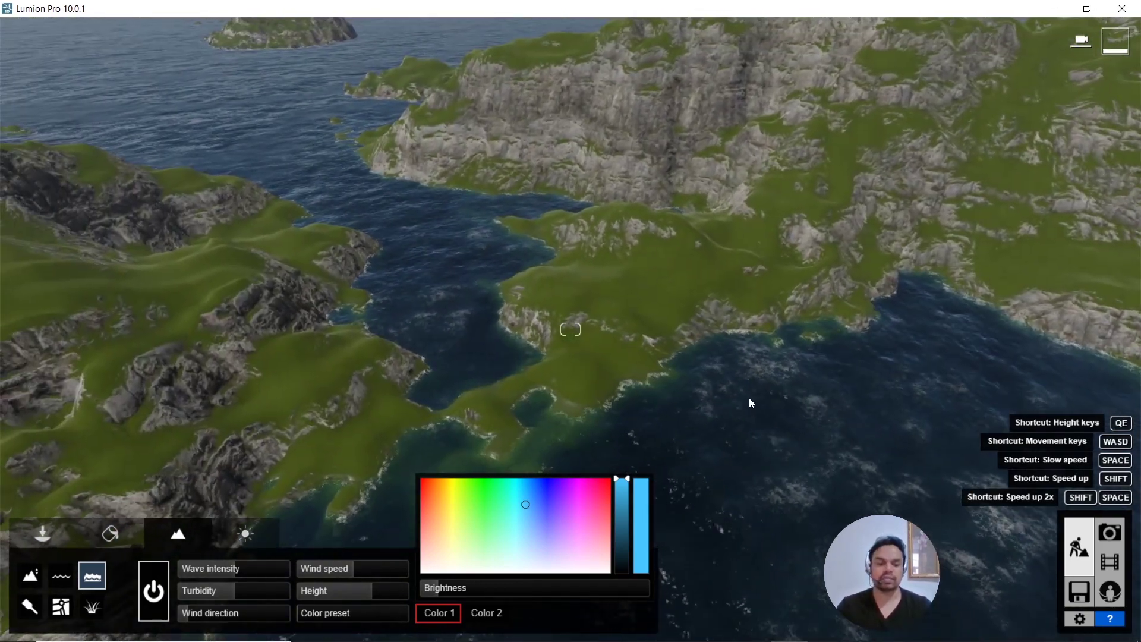
pyautogui.press('w')
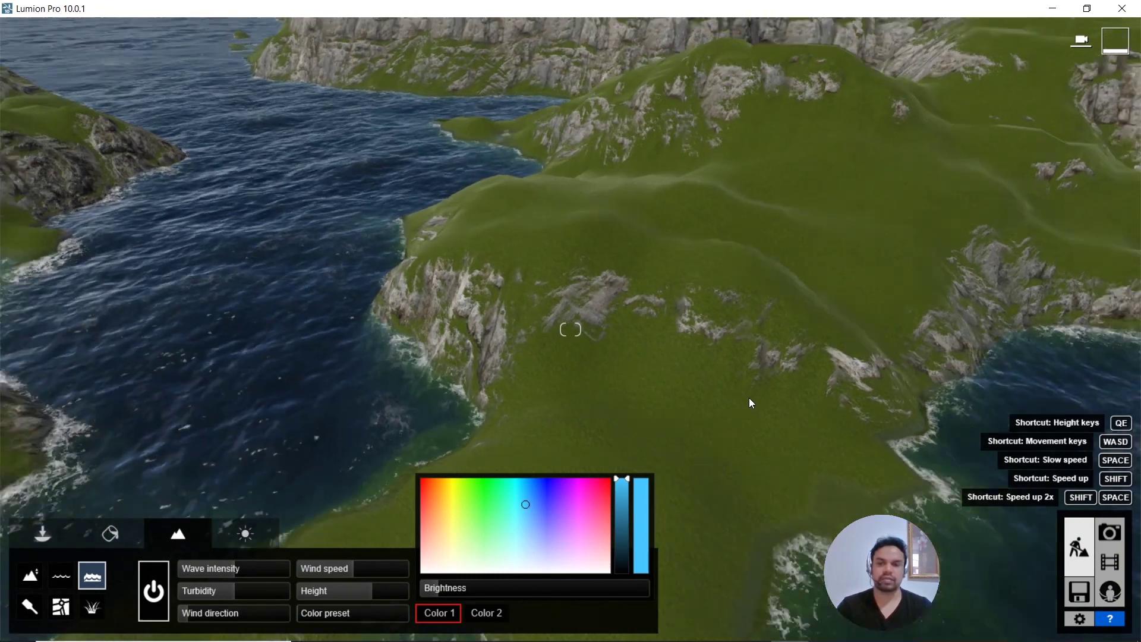
pyautogui.press('s')
pyautogui.press('w')
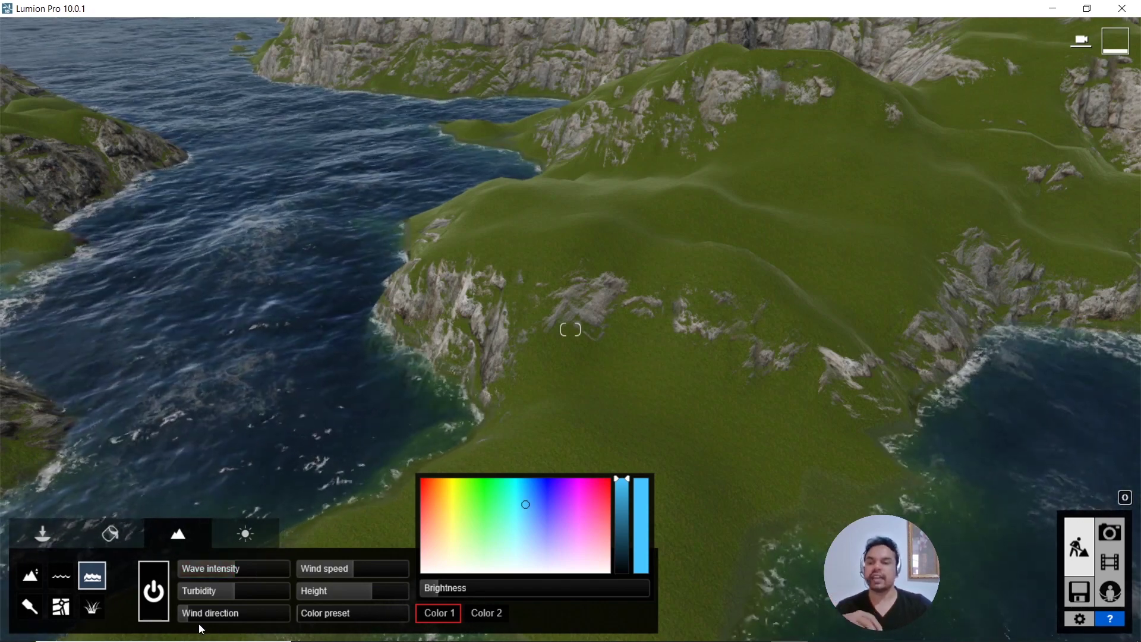
# Step: Set the ocean's wind direction to 3.5 and change its color preset to a light blue
pyautogui.moveTo(199, 614); pyautogui.dragTo(251, 615)
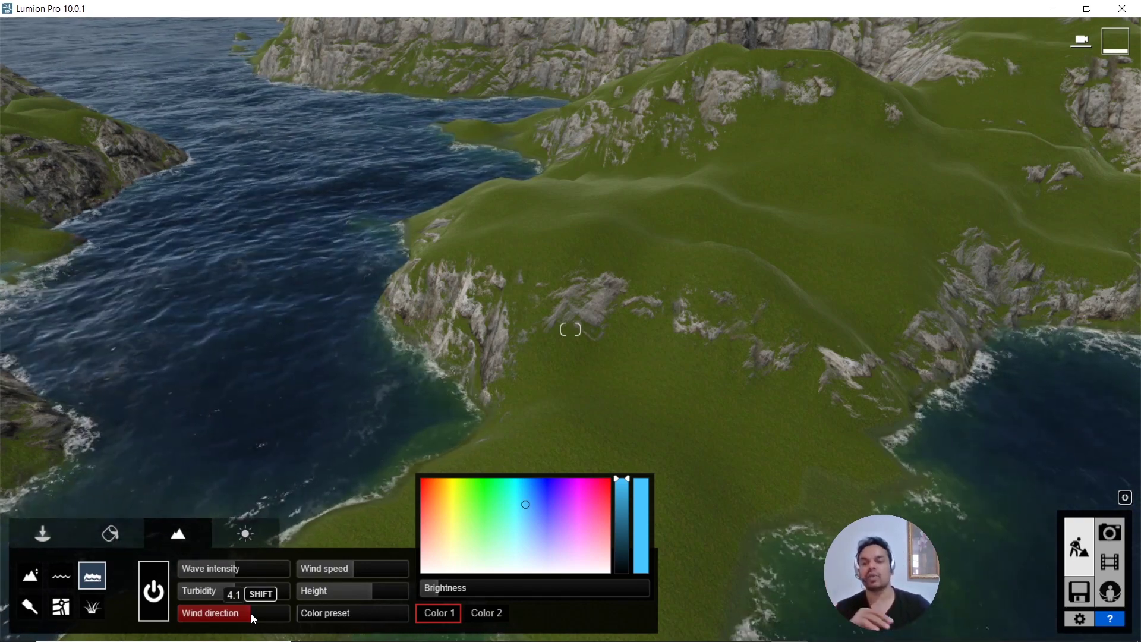
pyautogui.moveTo(281, 611); pyautogui.dragTo(244, 618)
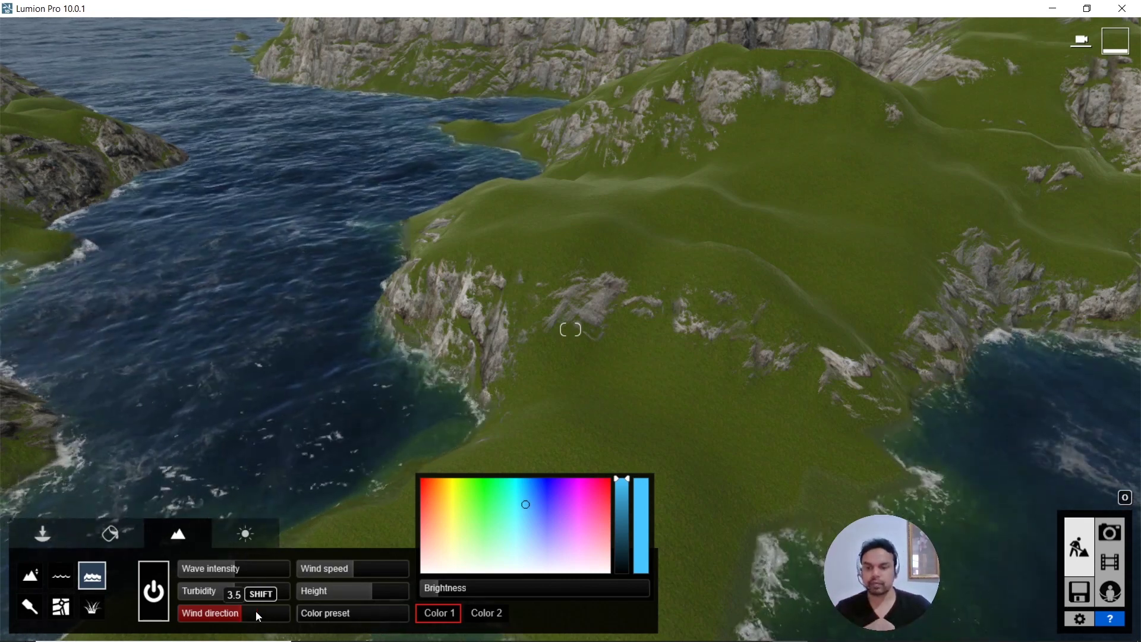
pyautogui.moveTo(309, 613); pyautogui.dragTo(329, 617)
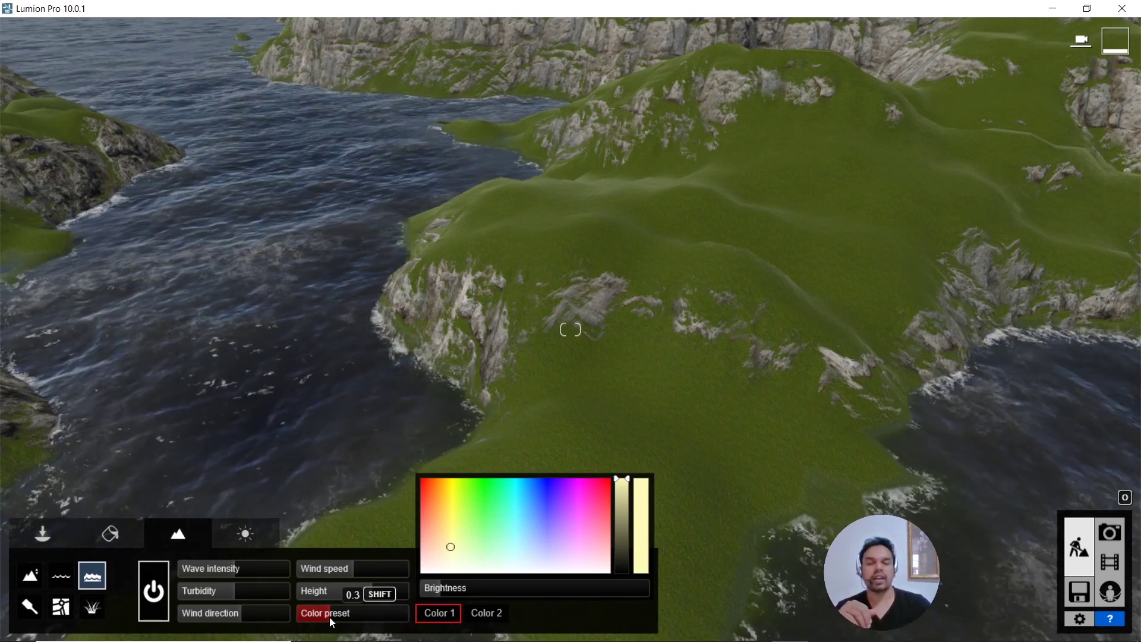
pyautogui.moveTo(330, 616)
pyautogui.mouseDown()
pyautogui.moveTo(320, 615)
pyautogui.moveTo(375, 612)
pyautogui.moveTo(349, 623)
pyautogui.mouseUp()
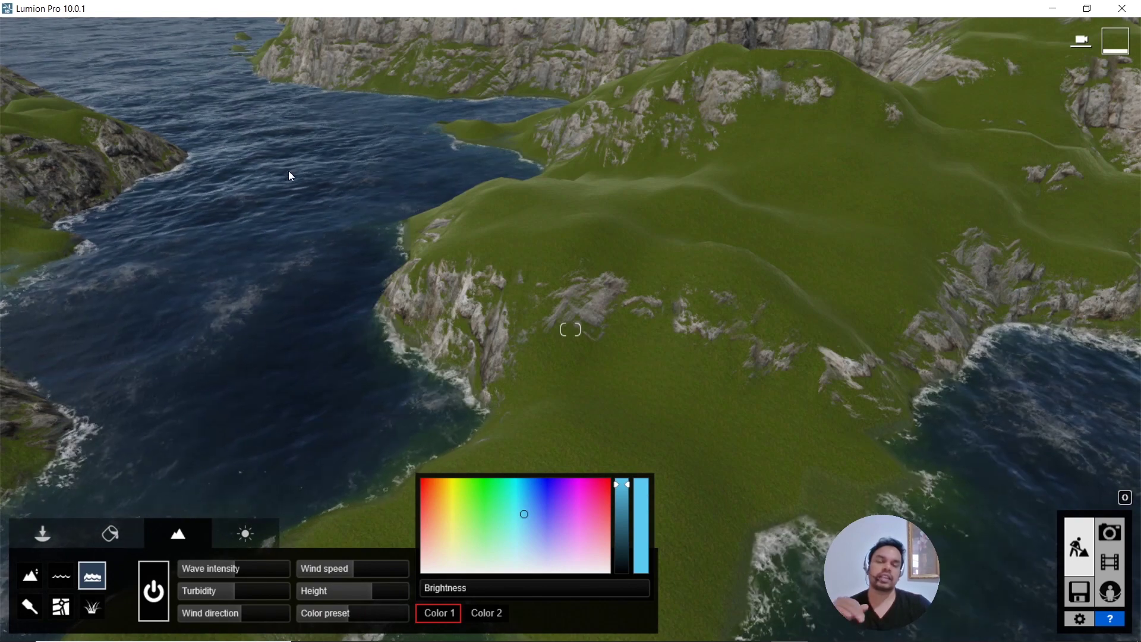
# Step: Try red as the ocean's Color 1, and settle on turquoise
pyautogui.click(528, 502)
pyautogui.click(605, 488)
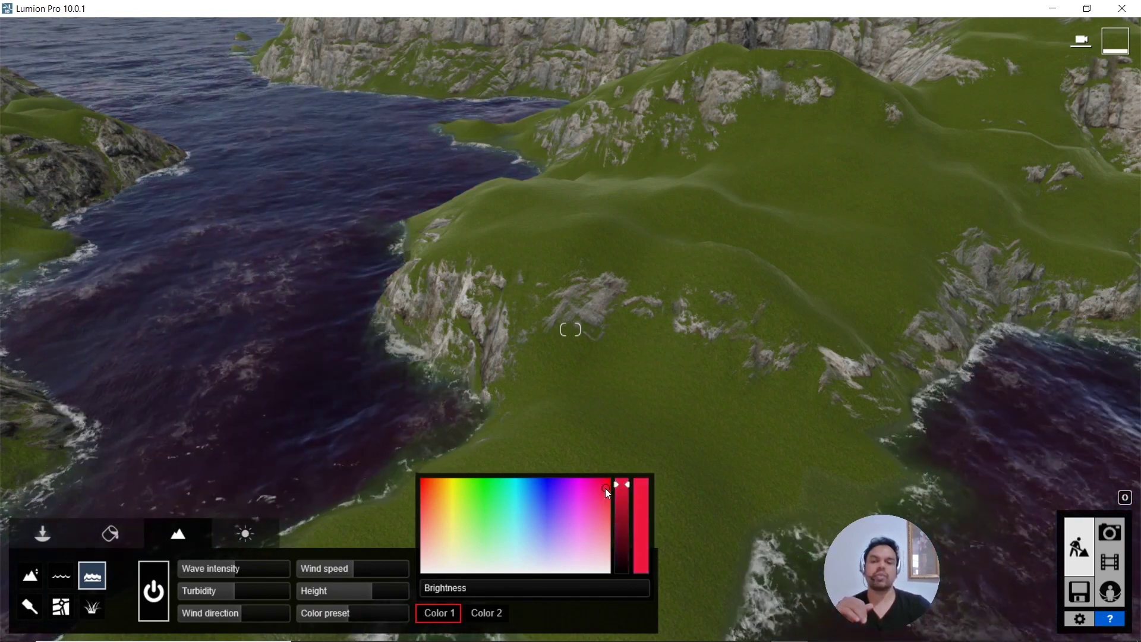
pyautogui.click(609, 505)
pyautogui.moveTo(609, 514); pyautogui.dragTo(510, 511)
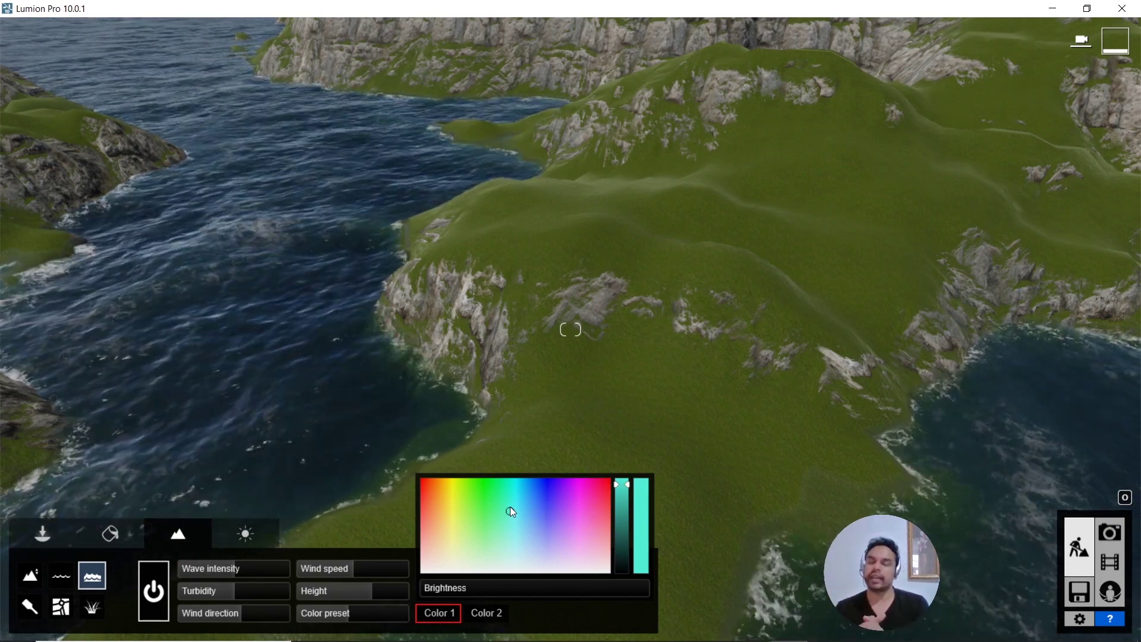
# Step: Try the ocean's wind speed at its maximum, and reduce it to roughly a quarter of its range
pyautogui.moveTo(363, 594)
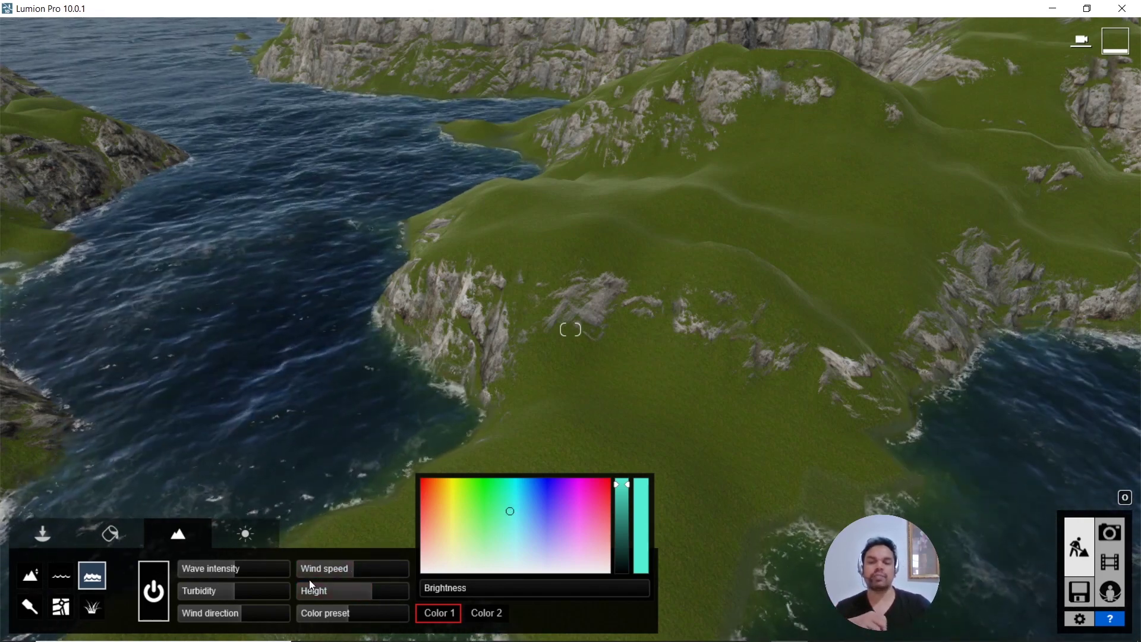
pyautogui.moveTo(338, 571)
pyautogui.moveTo(350, 572); pyautogui.dragTo(413, 574)
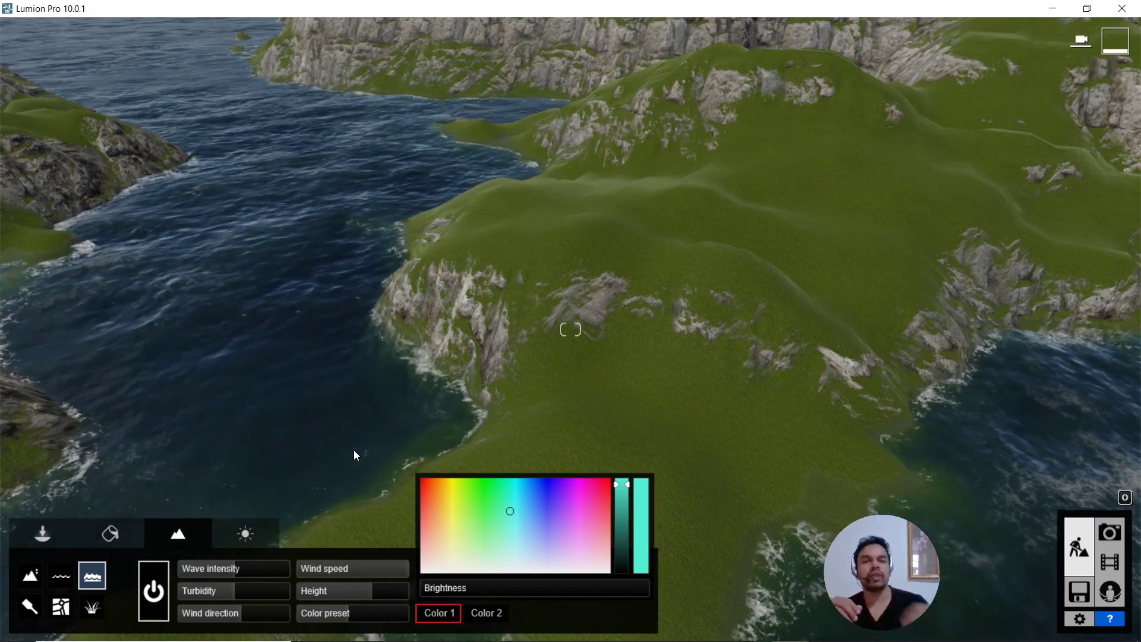
pyautogui.click(380, 570)
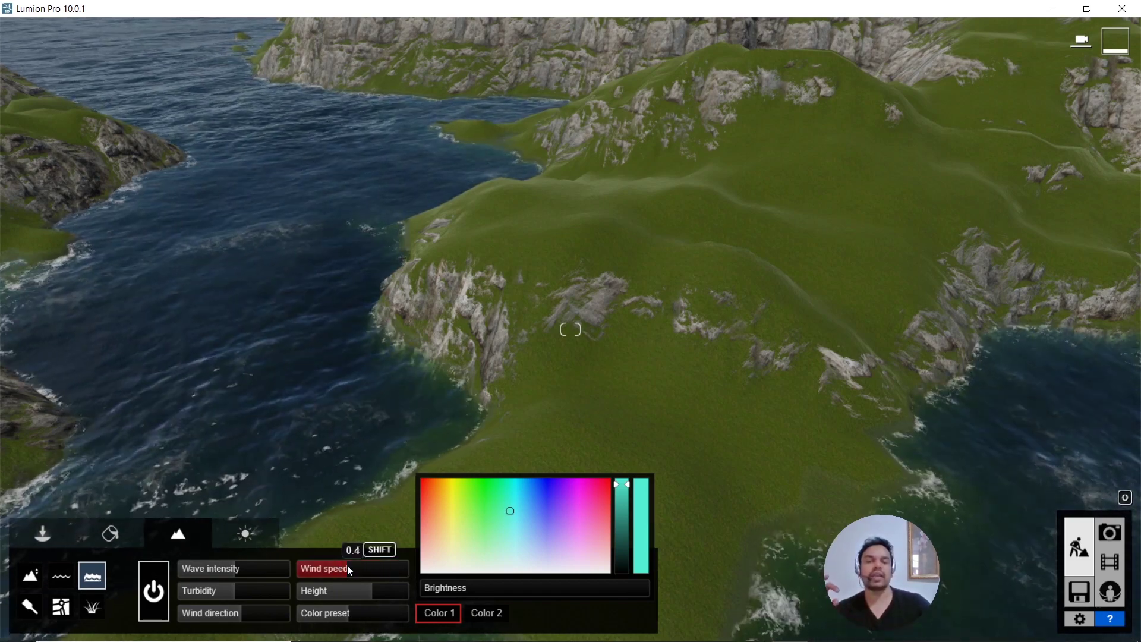
pyautogui.moveTo(380, 561); pyautogui.dragTo(327, 571)
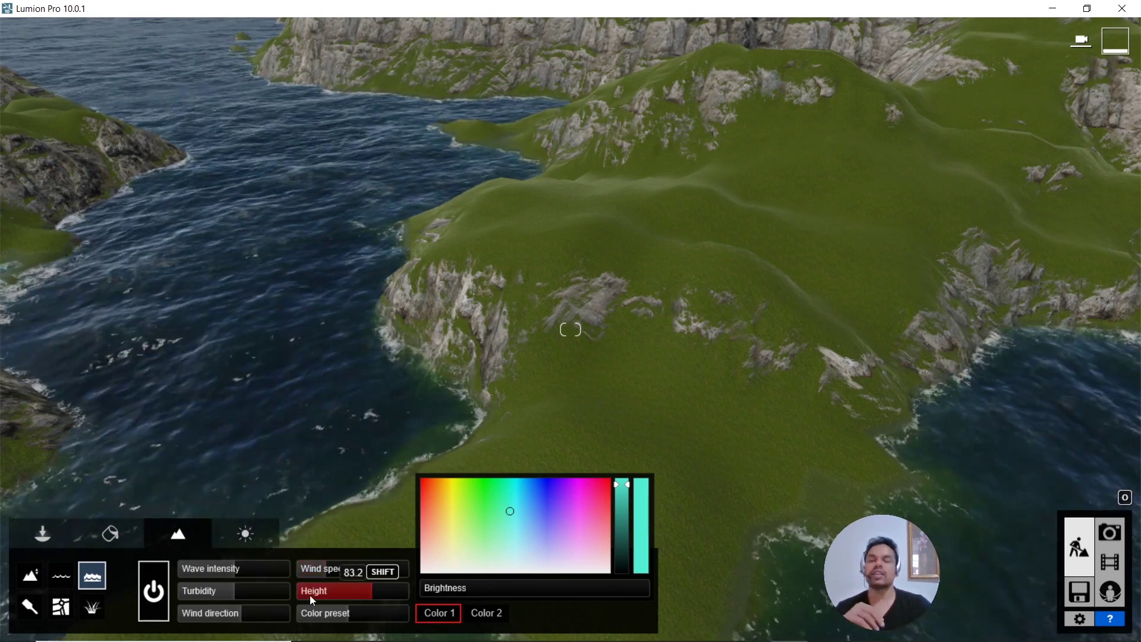
# Step: Try the sun direction from the south and southeast over the rocky mountain, and set it to north
pyautogui.scroll(-6, 437, 272)
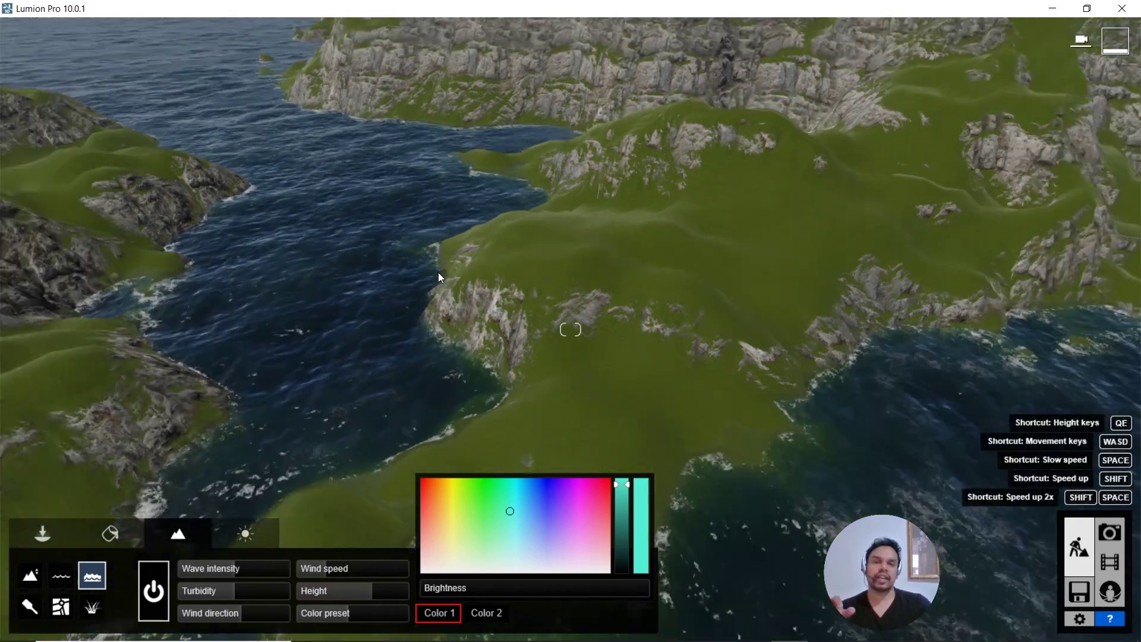
pyautogui.scroll(-8, 648, 283)
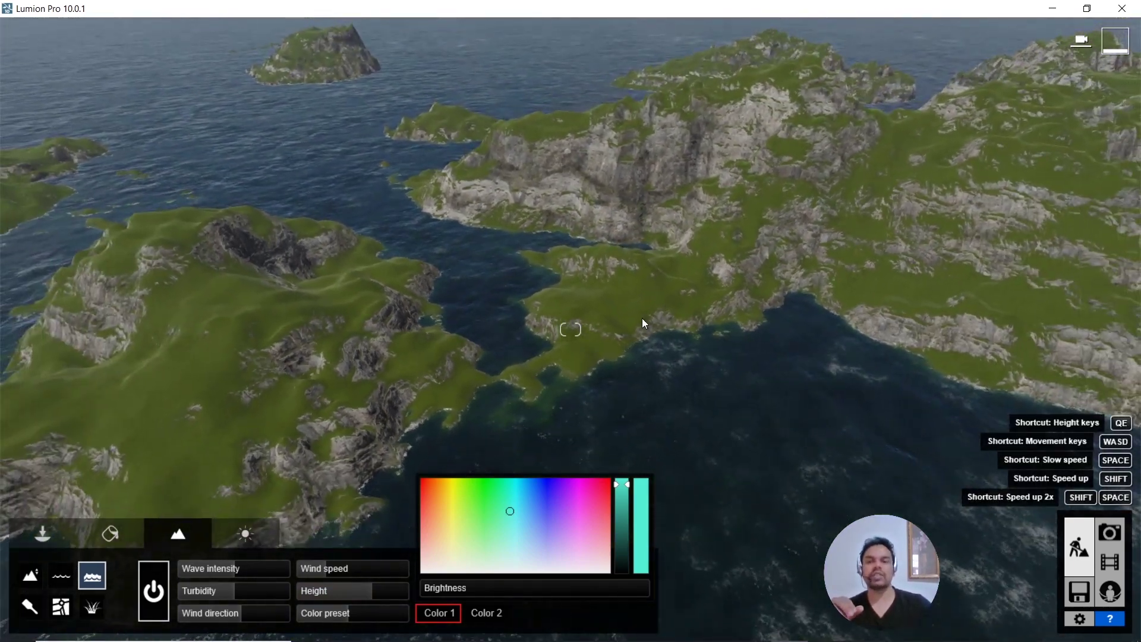
pyautogui.moveTo(642, 319); pyautogui.dragTo(581, 423, button='right')
pyautogui.scroll(5, 850, 370)
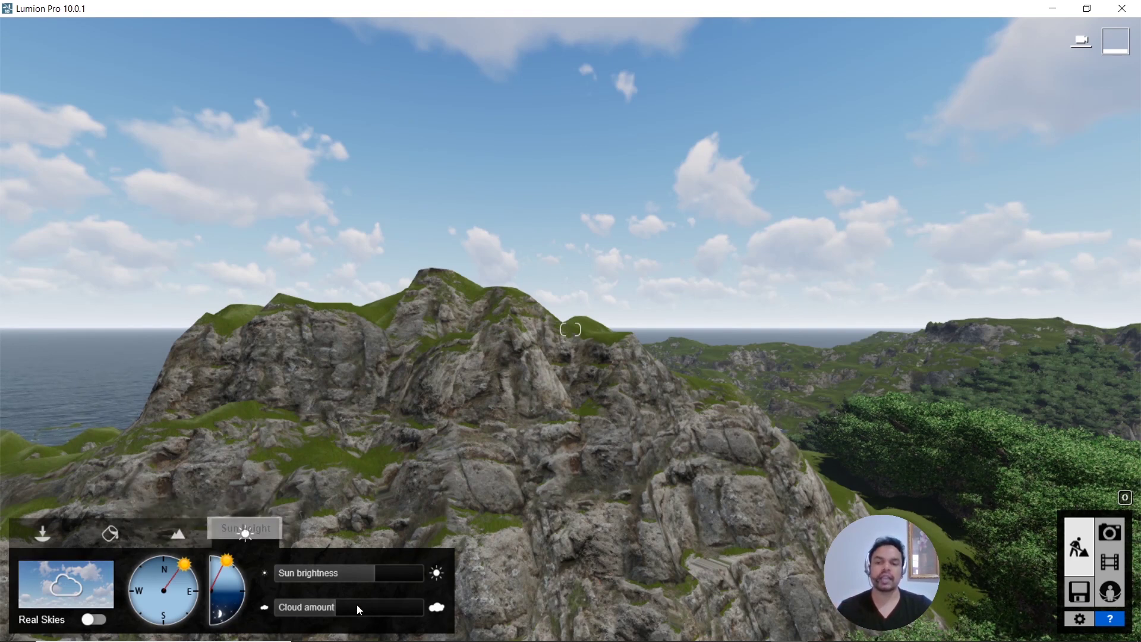
pyautogui.moveTo(353, 559)
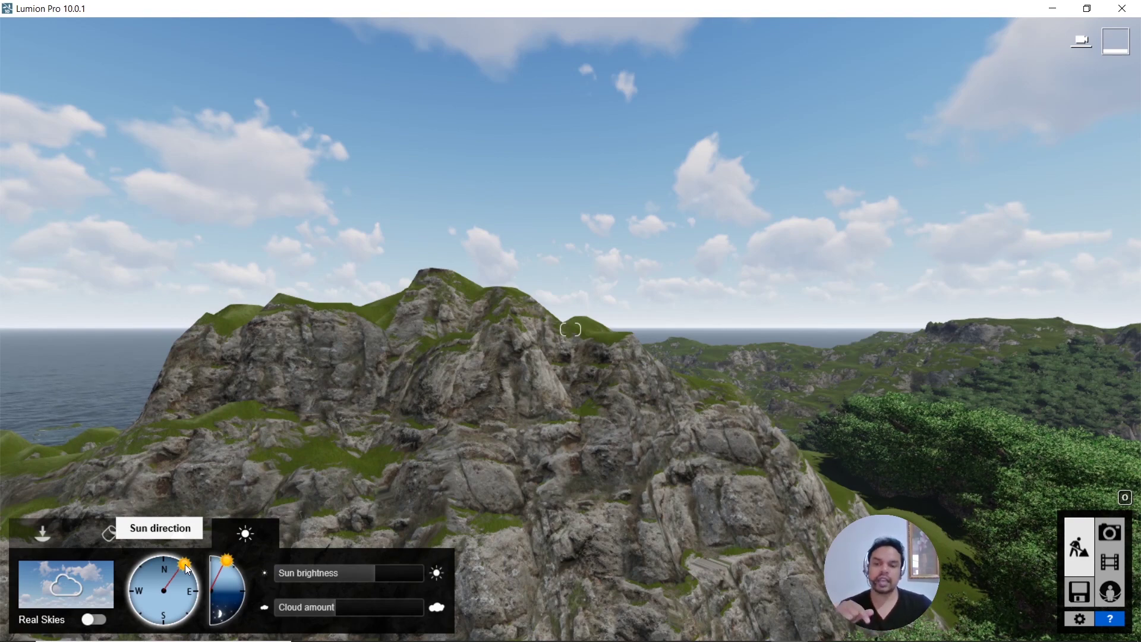
pyautogui.moveTo(186, 566)
pyautogui.mouseDown()
pyautogui.moveTo(194, 592)
pyautogui.moveTo(181, 627)
pyautogui.mouseUp()
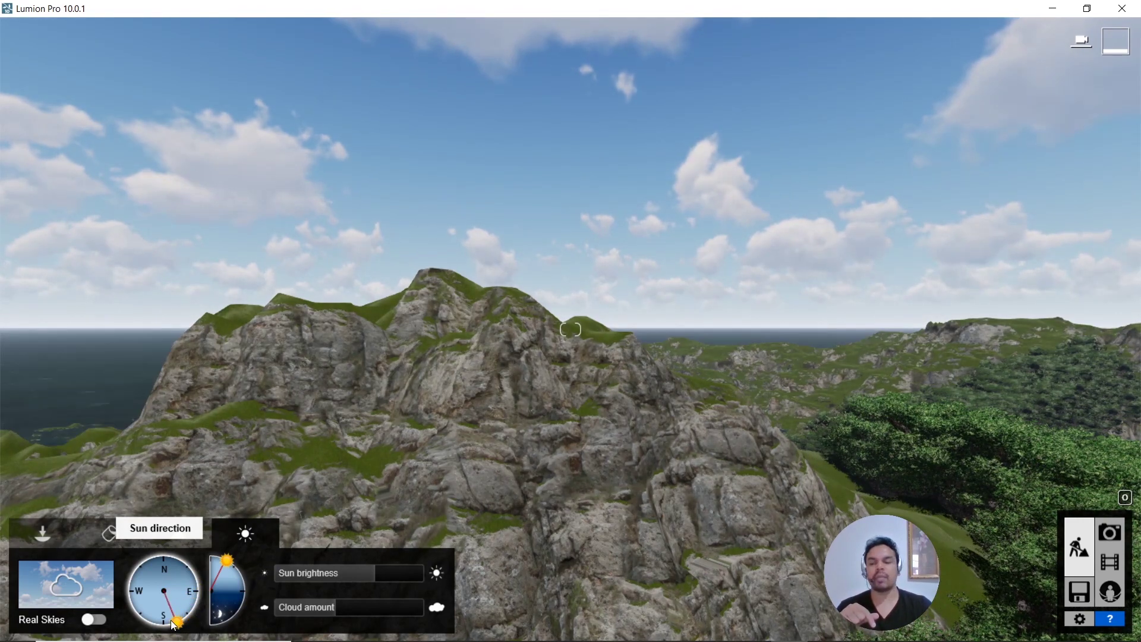
pyautogui.moveTo(182, 627)
pyautogui.mouseDown()
pyautogui.moveTo(148, 630)
pyautogui.moveTo(134, 589)
pyautogui.moveTo(162, 561)
pyautogui.moveTo(196, 565)
pyautogui.moveTo(204, 587)
pyautogui.moveTo(170, 615)
pyautogui.moveTo(181, 584)
pyautogui.moveTo(167, 566)
pyautogui.moveTo(138, 572)
pyautogui.moveTo(130, 595)
pyautogui.moveTo(148, 612)
pyautogui.moveTo(188, 600)
pyautogui.moveTo(176, 576)
pyautogui.moveTo(201, 609)
pyautogui.mouseUp()
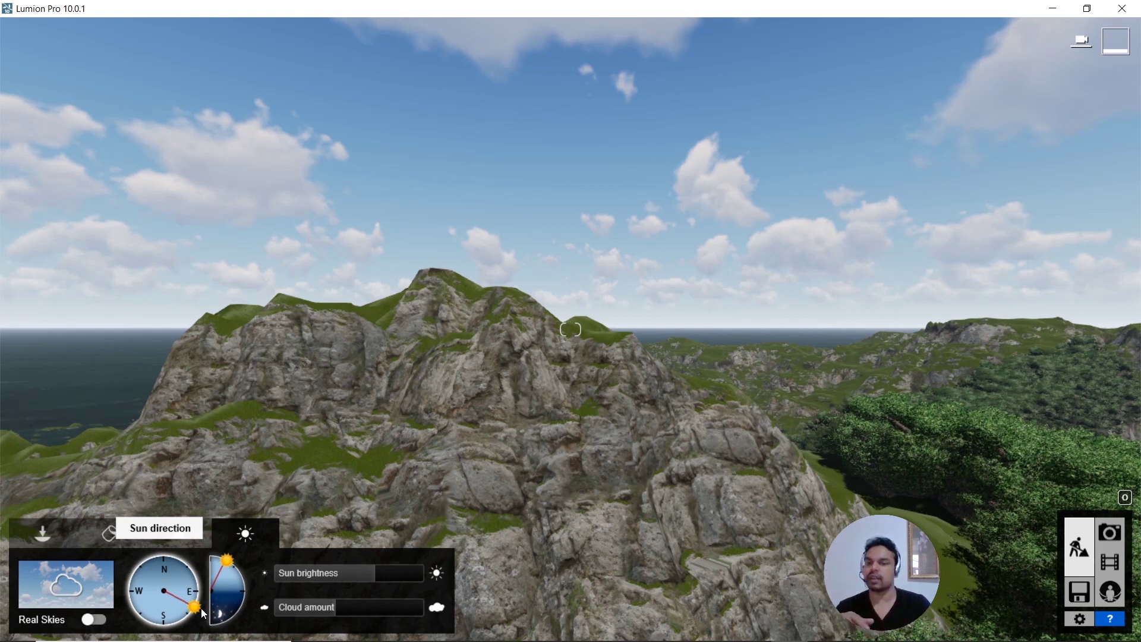
pyautogui.moveTo(197, 610); pyautogui.dragTo(166, 565)
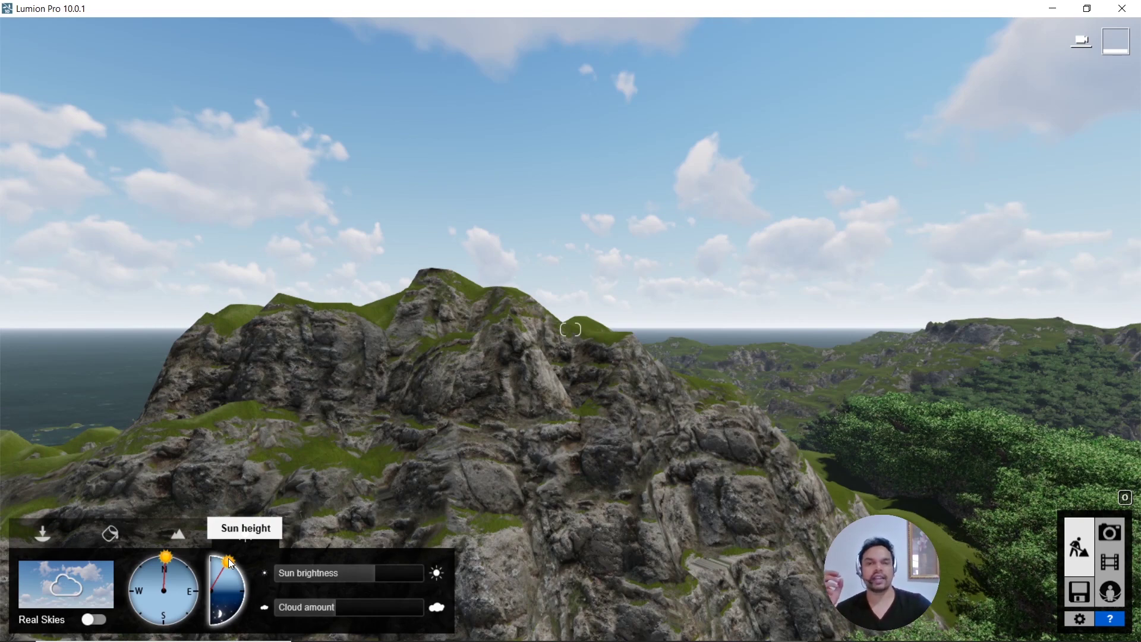
# Step: Try a low sun and a night sky with the sun height, and raise the sun to its highest position
pyautogui.moveTo(232, 563); pyautogui.dragTo(244, 580)
pyautogui.moveTo(498, 456); pyautogui.dragTo(498, 451, button='right')
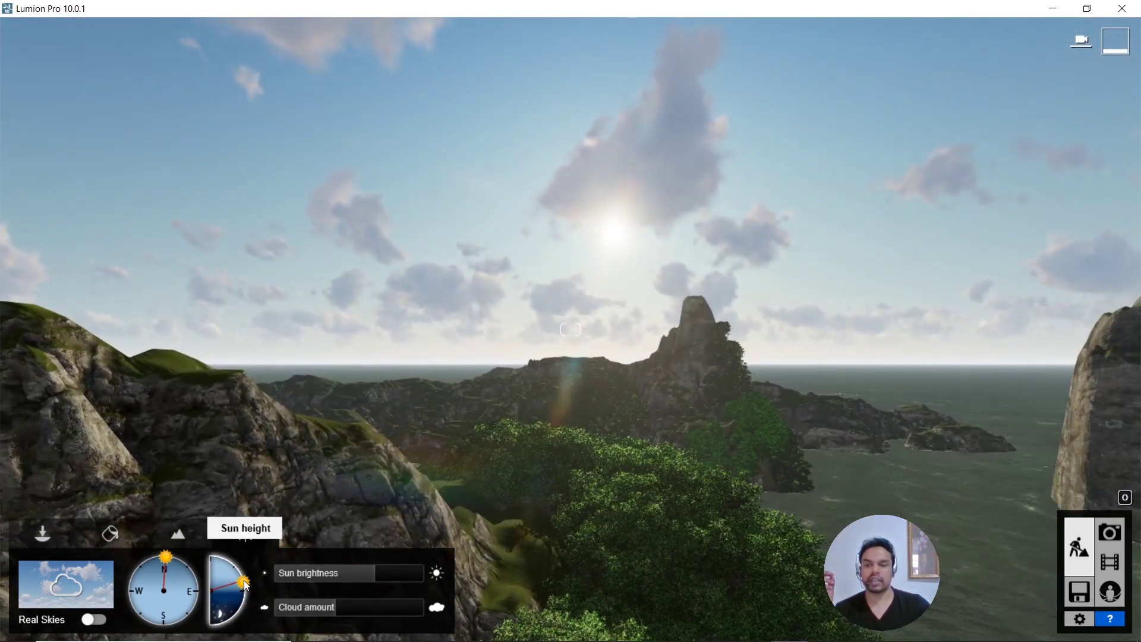
pyautogui.moveTo(243, 582); pyautogui.dragTo(212, 625)
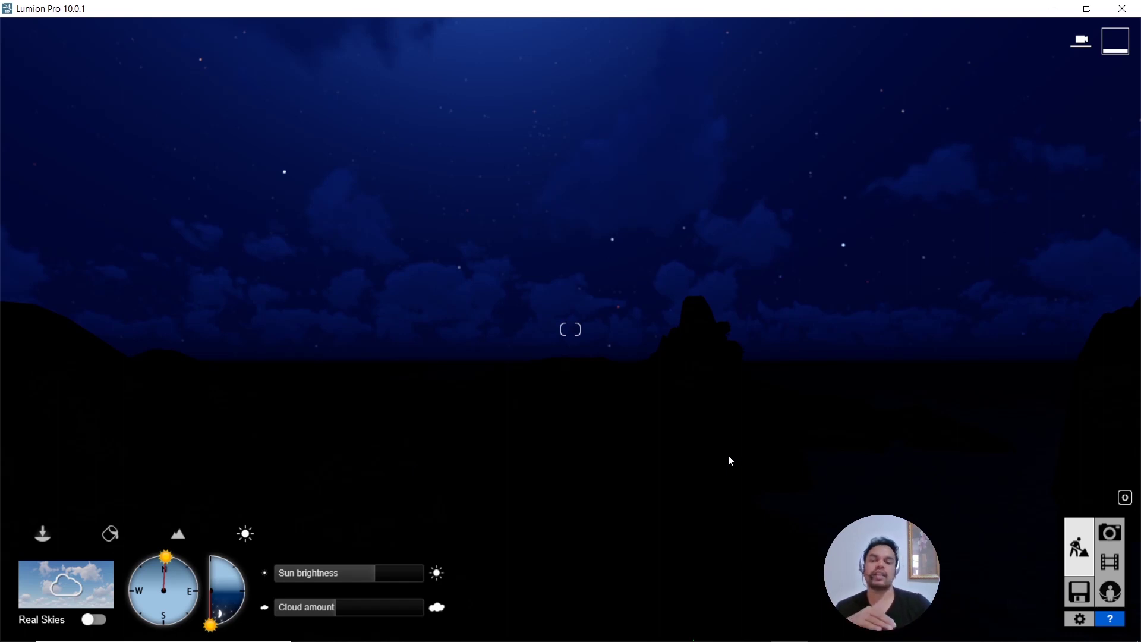
pyautogui.moveTo(211, 625); pyautogui.dragTo(208, 560)
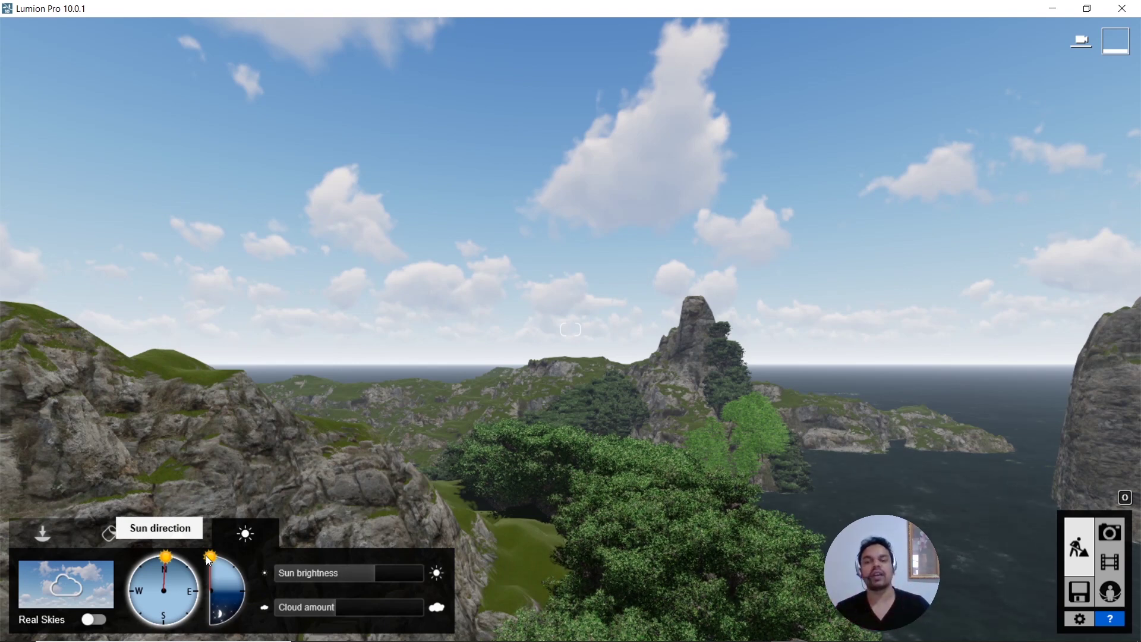
# Step: Try a dusk sky with the sun height, and set the sun roughly a third of the way up from the horizon
pyautogui.moveTo(208, 556); pyautogui.dragTo(227, 575)
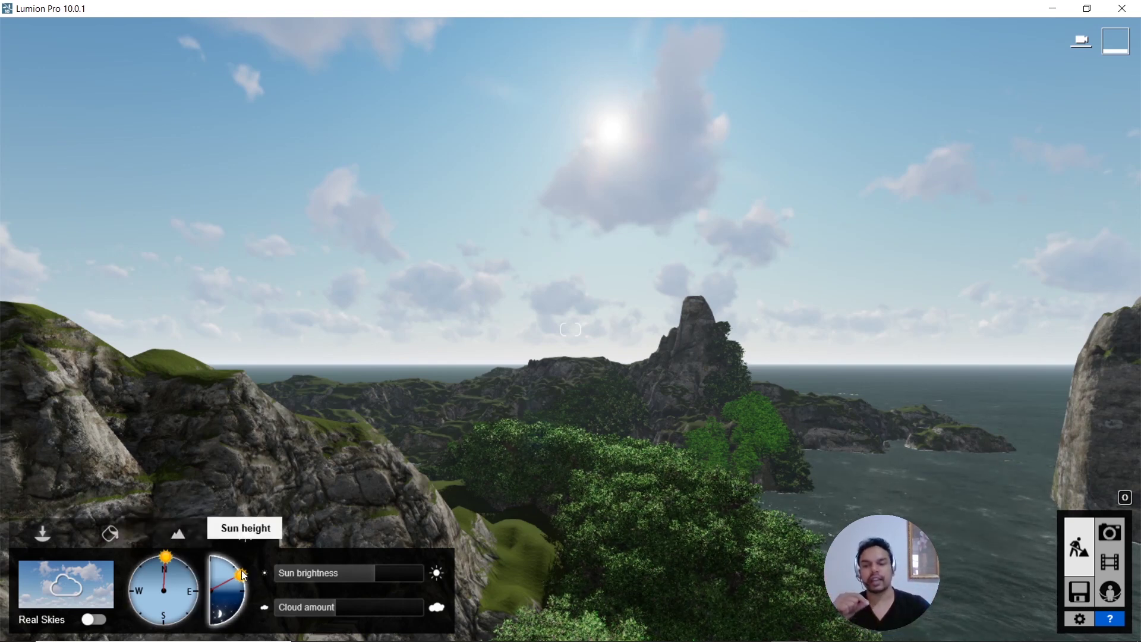
pyautogui.moveTo(241, 577); pyautogui.dragTo(242, 598)
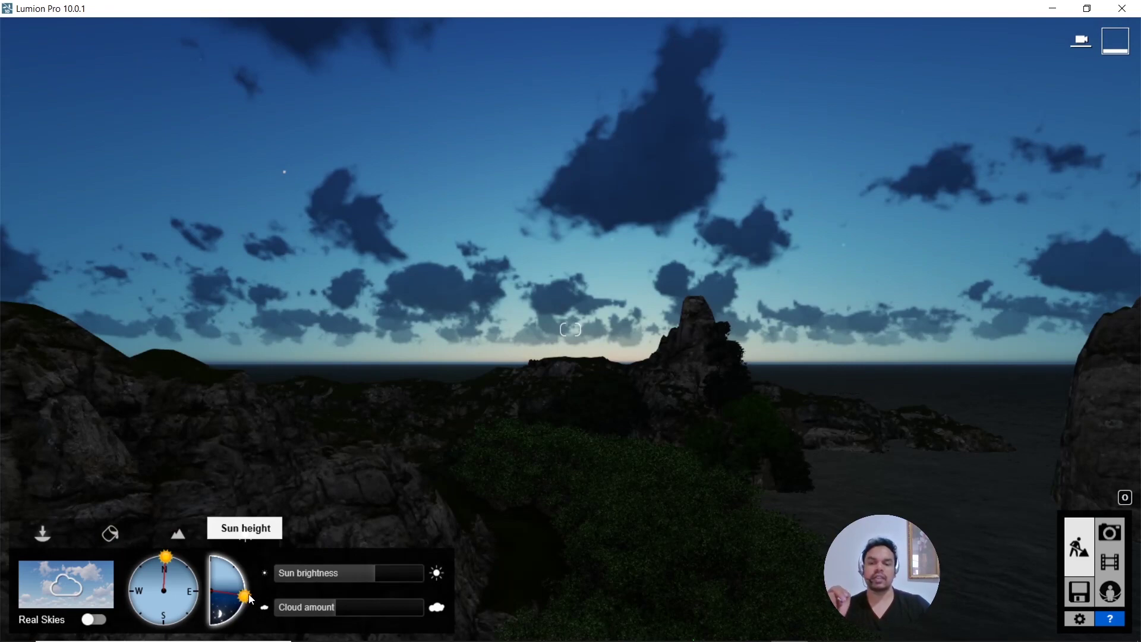
pyautogui.moveTo(251, 601); pyautogui.dragTo(245, 571)
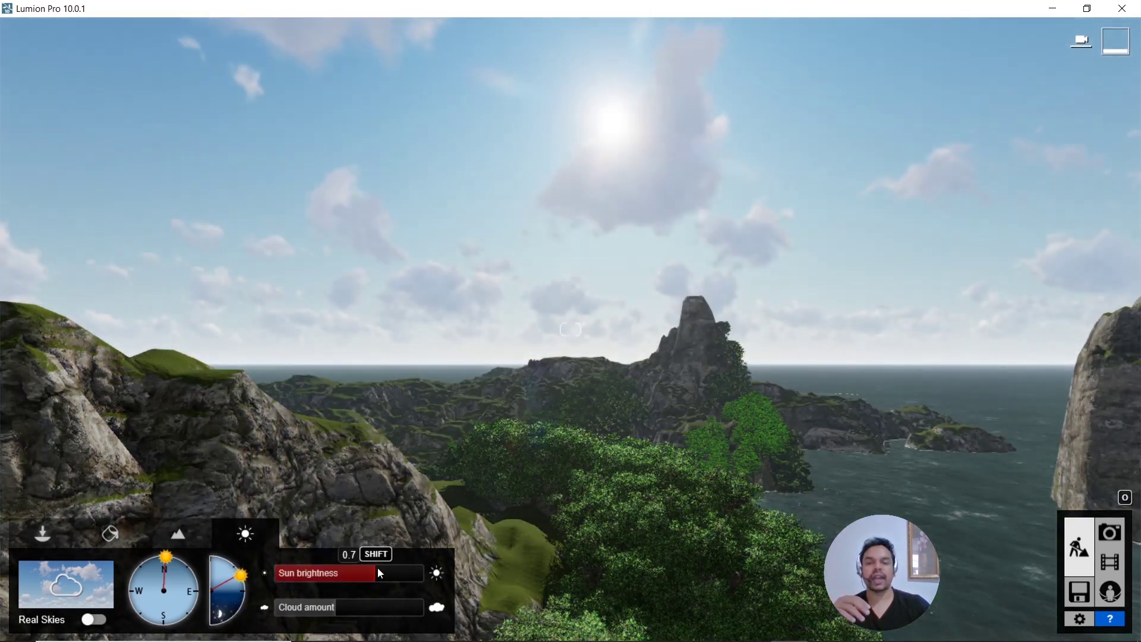
# Step: Lower the sun brightness to about a third of its range, and raise the cloud amount to about four fifths
pyautogui.moveTo(378, 569); pyautogui.dragTo(340, 578)
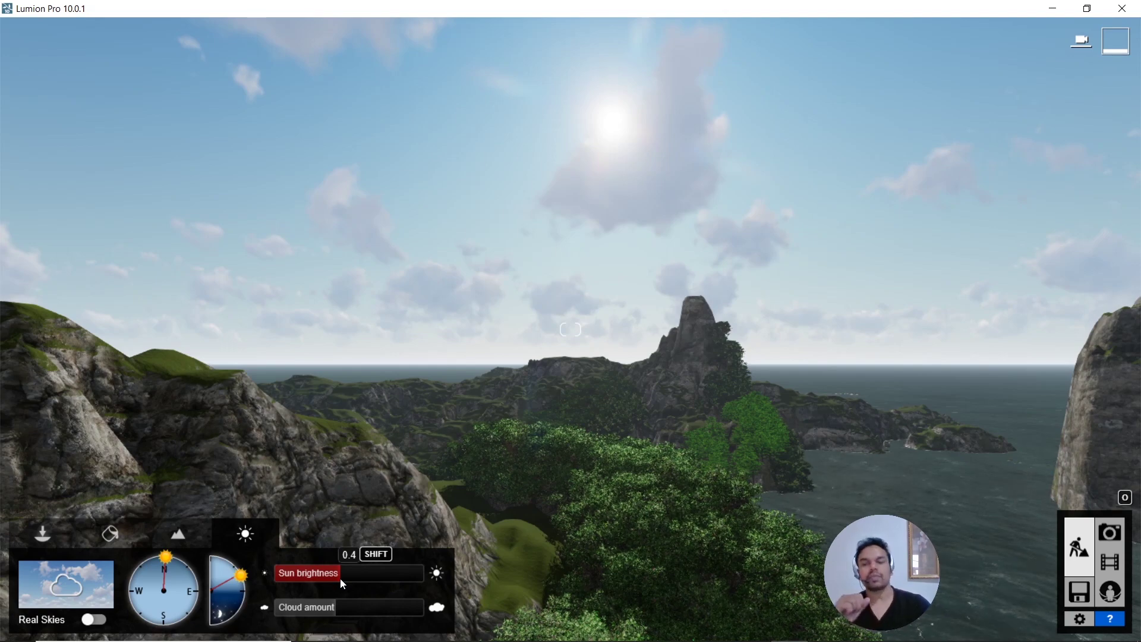
pyautogui.moveTo(341, 581); pyautogui.dragTo(369, 577)
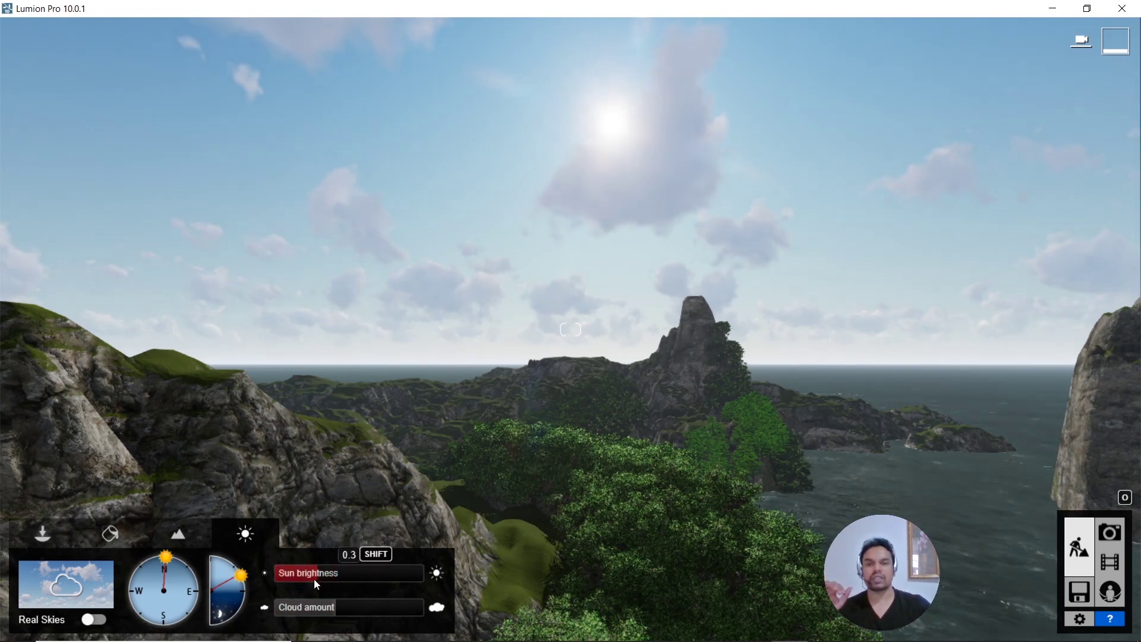
pyautogui.moveTo(306, 580); pyautogui.dragTo(326, 576)
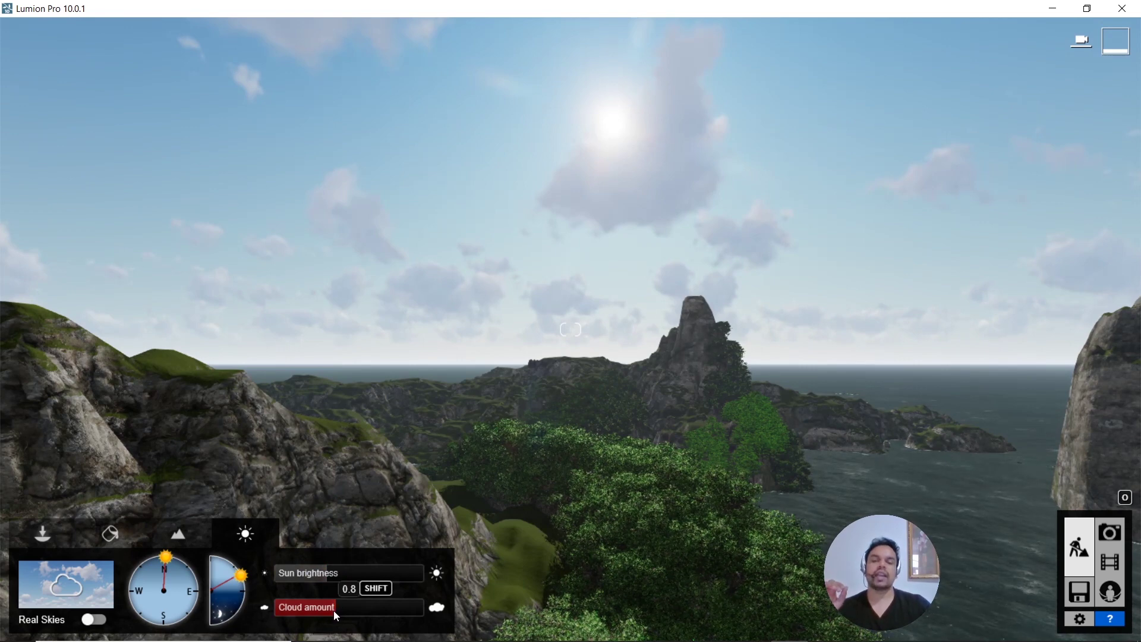
pyautogui.moveTo(333, 611); pyautogui.dragTo(402, 608)
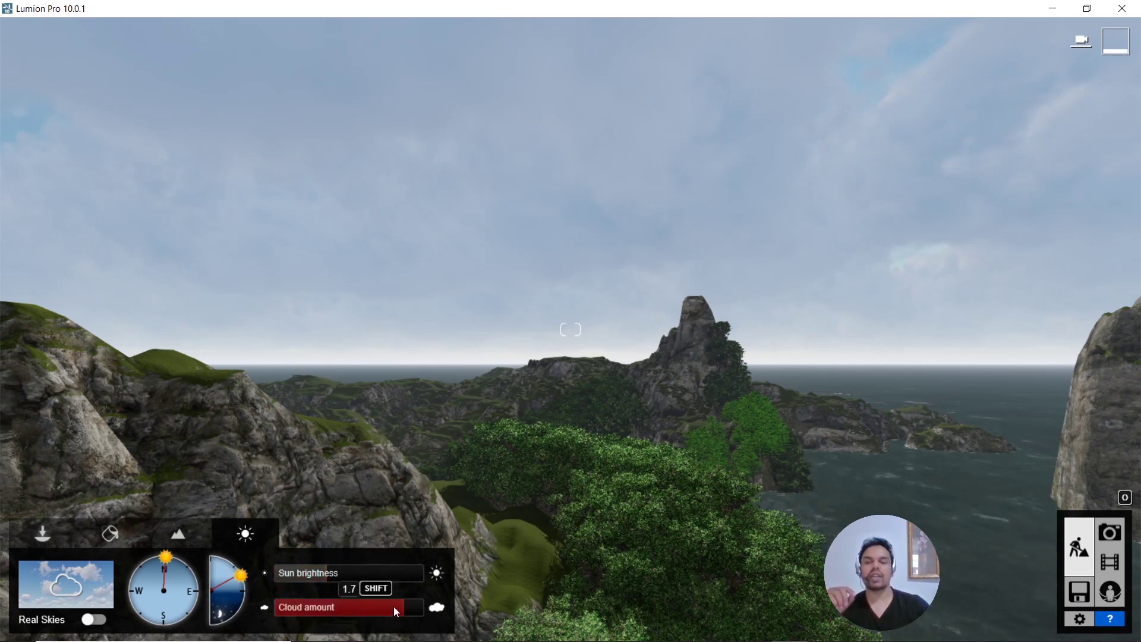
pyautogui.moveTo(393, 606)
pyautogui.mouseDown()
pyautogui.moveTo(362, 608)
pyautogui.moveTo(408, 604)
pyautogui.moveTo(395, 611)
pyautogui.mouseUp()
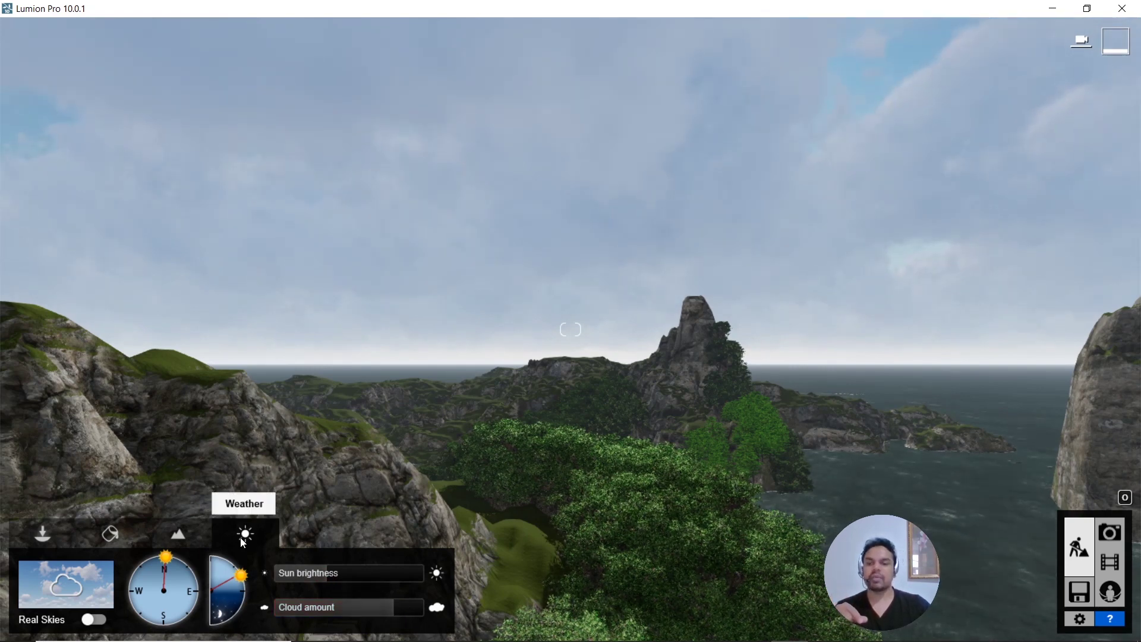
# Step: Choose the first cloud style in the bottom row, and review the available cloud styles again while keeping that choice
pyautogui.click(68, 586)
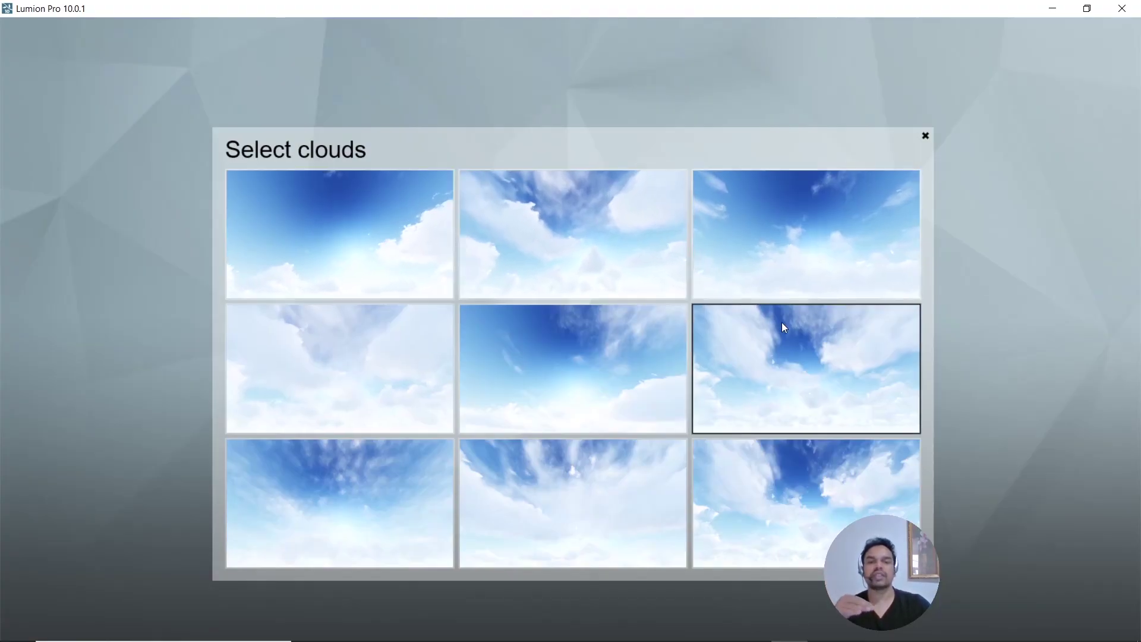
pyautogui.click(323, 512)
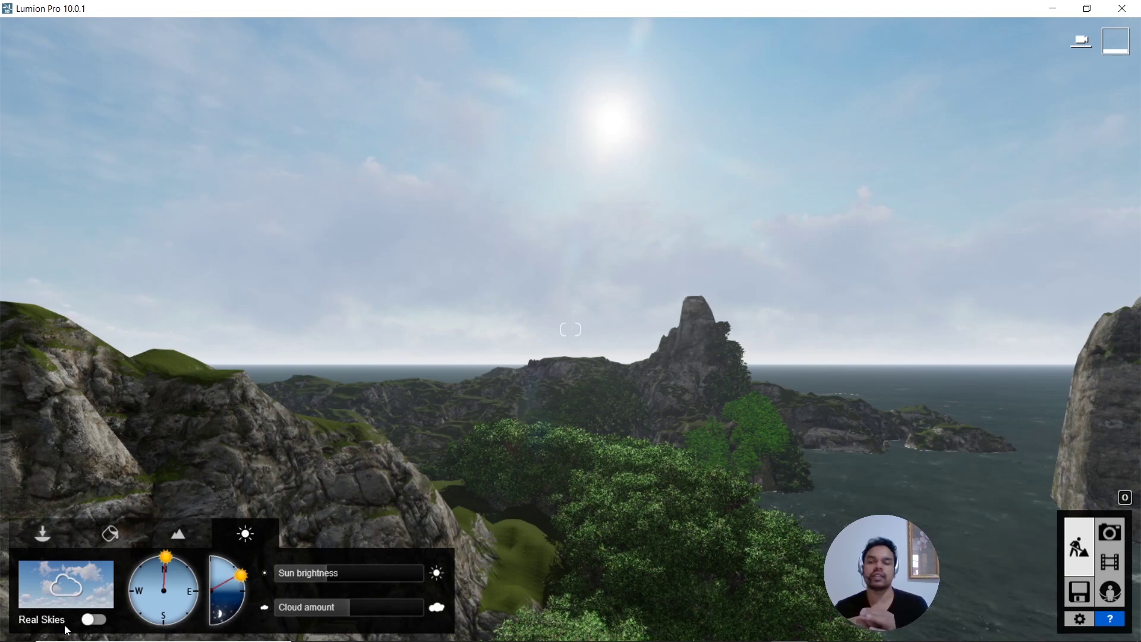
pyautogui.click(81, 588)
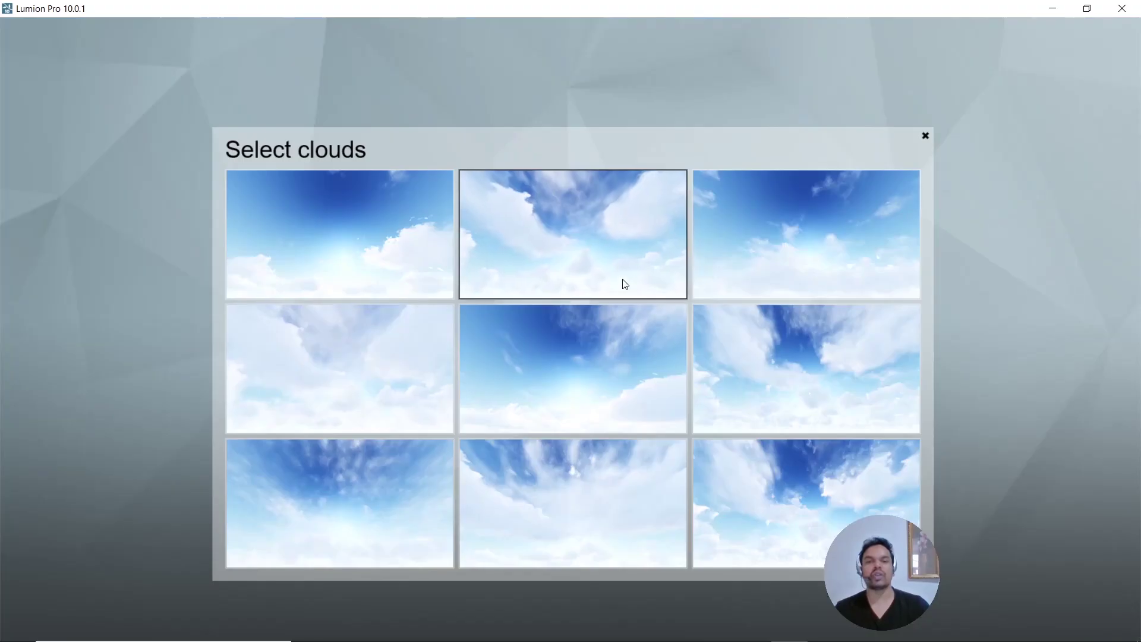
pyautogui.click(926, 136)
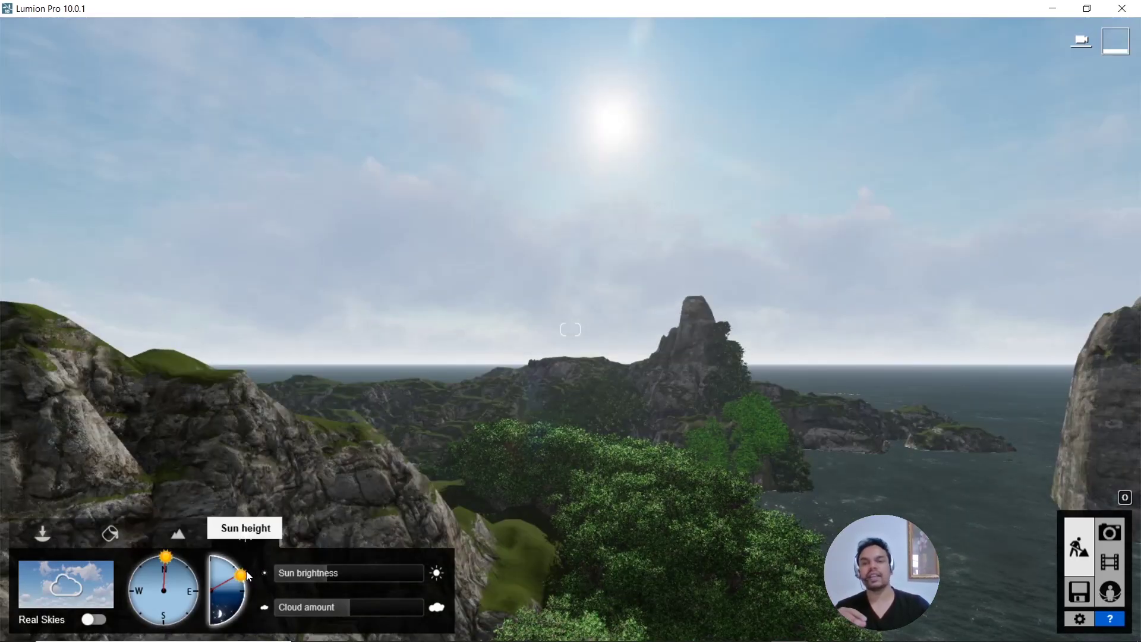
# Step: Lower the sun height to its minimum for a night sky
pyautogui.moveTo(245, 573); pyautogui.dragTo(245, 622)
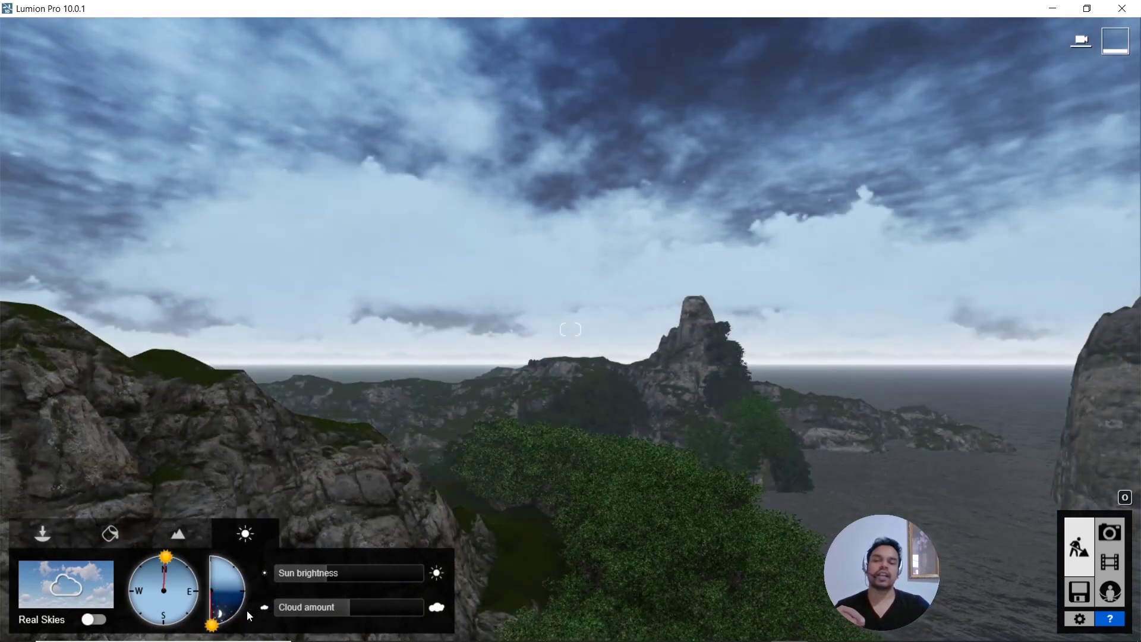